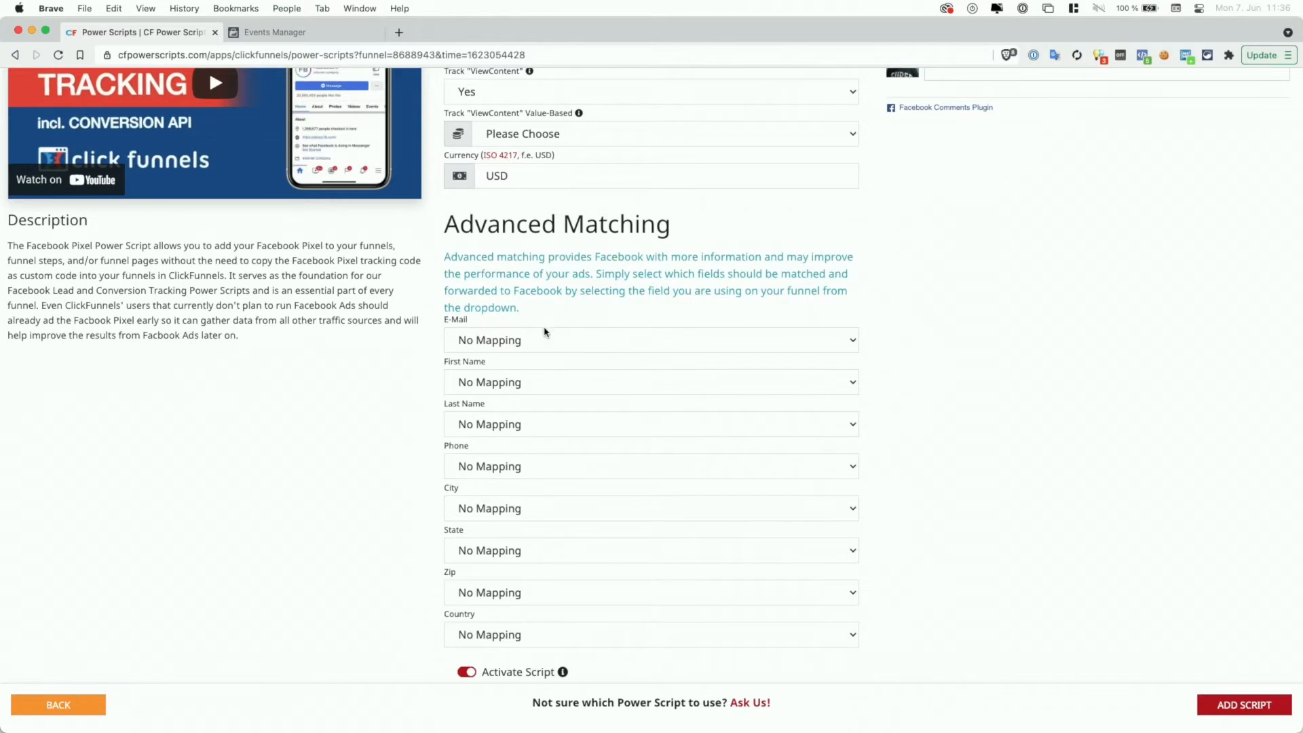
Under Advanced Matching, map the E-Mail field to Email and the First Name field to First Name
click(544, 336)
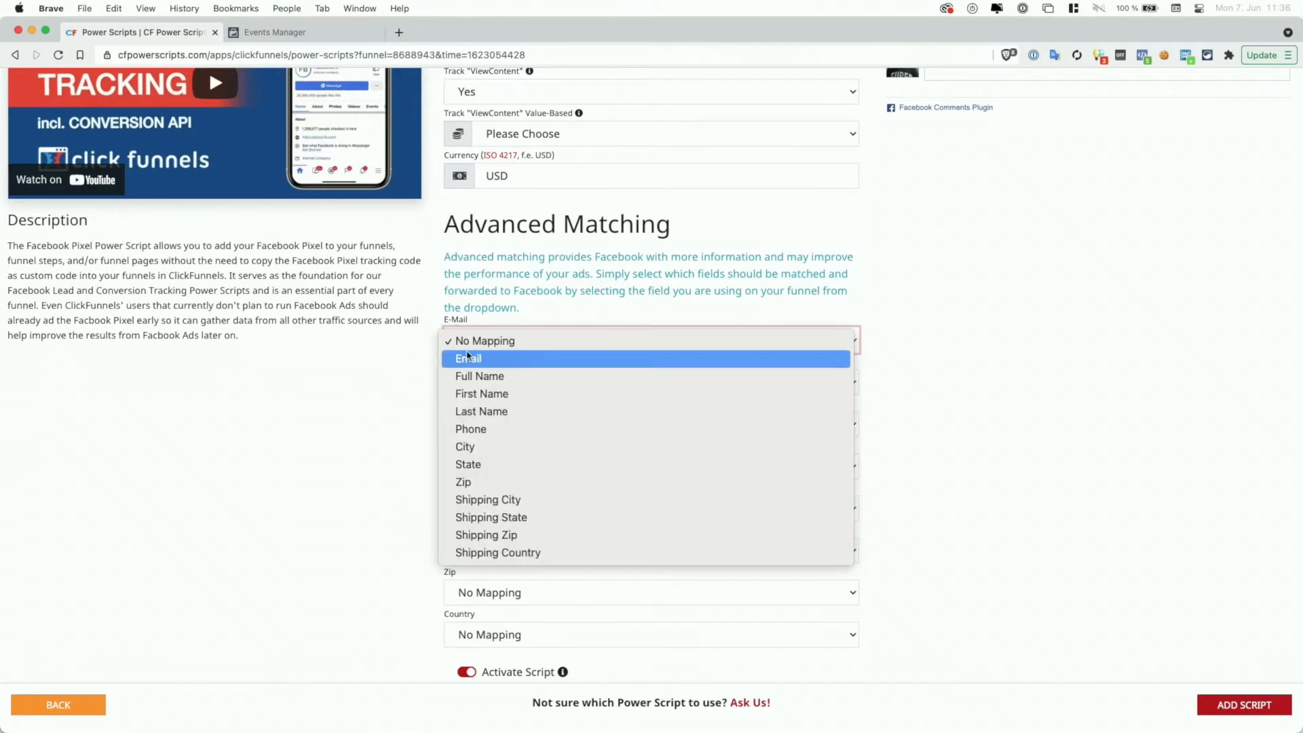
click(471, 359)
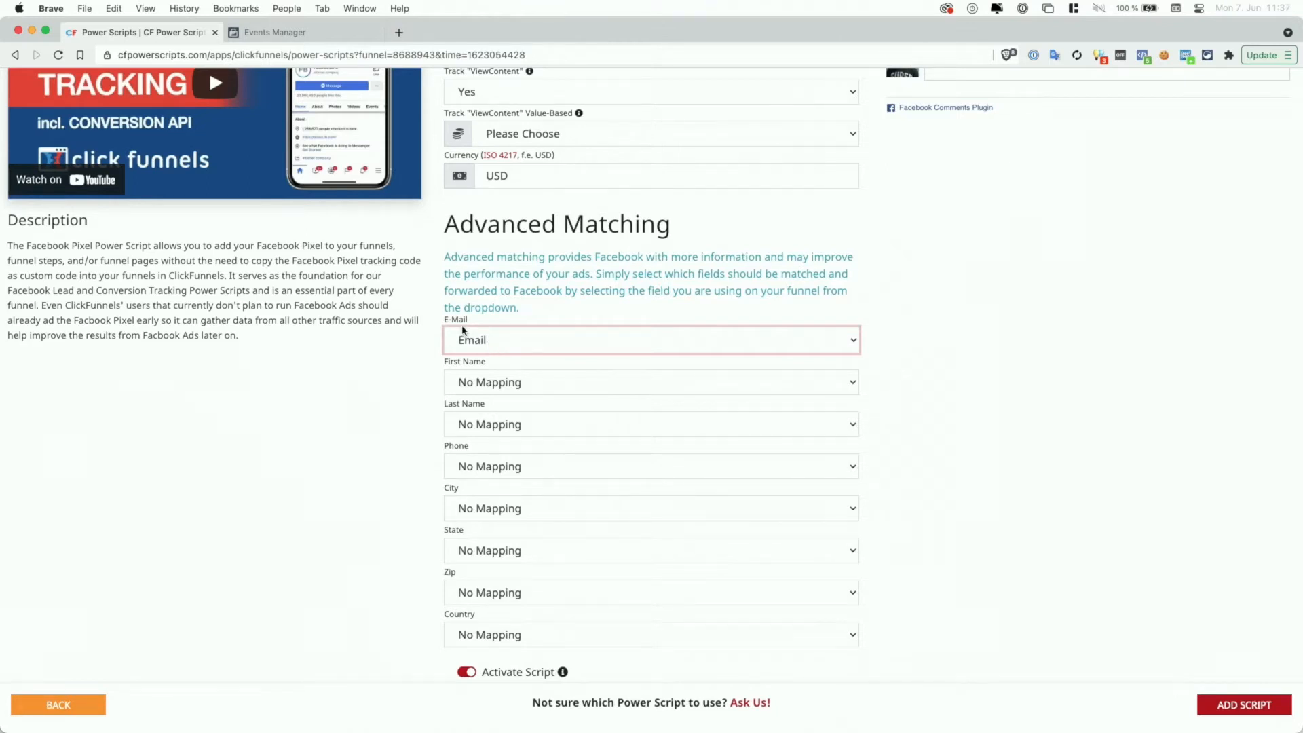
click(509, 384)
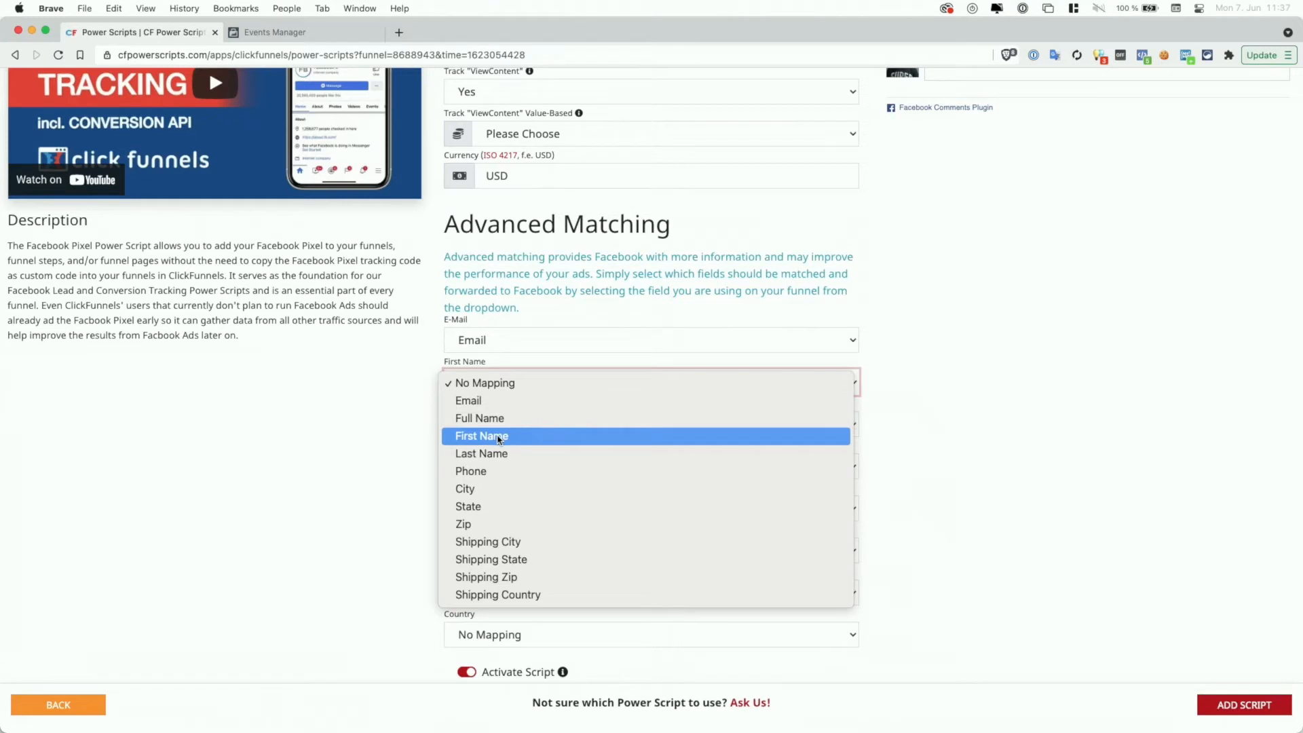
click(497, 437)
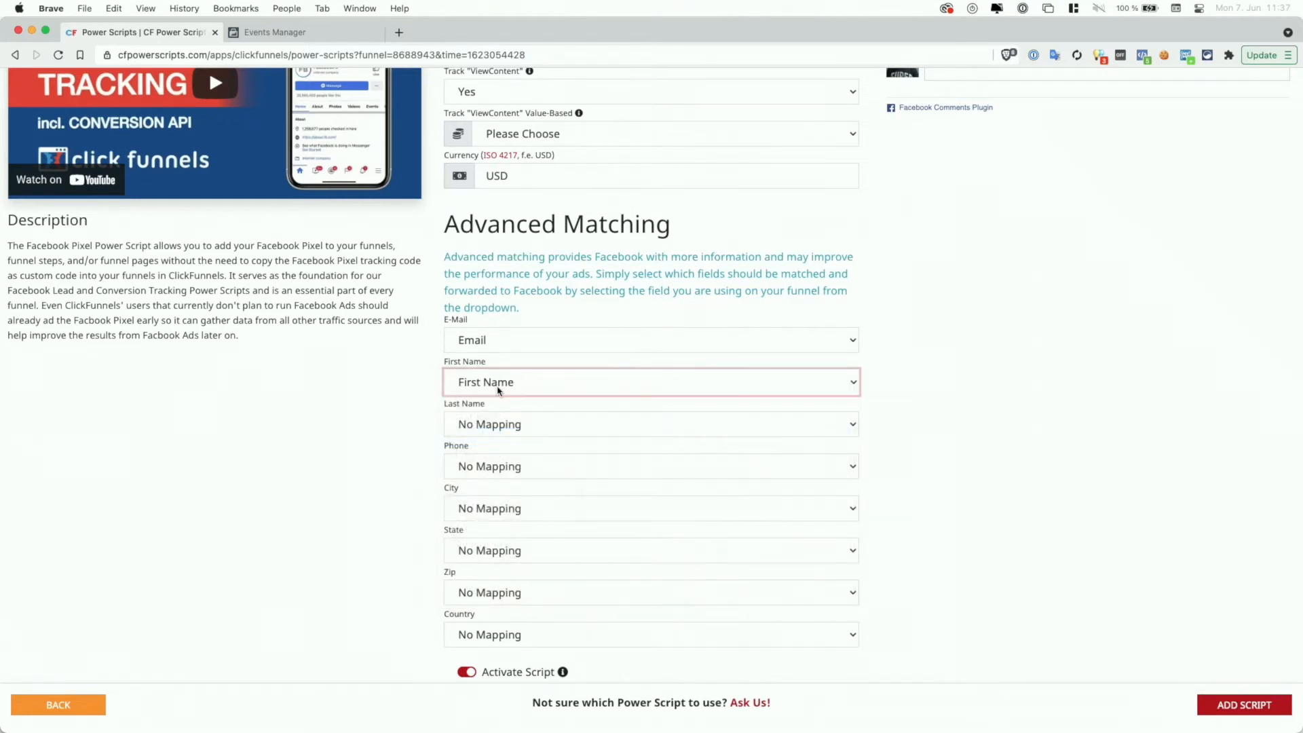
click(498, 384)
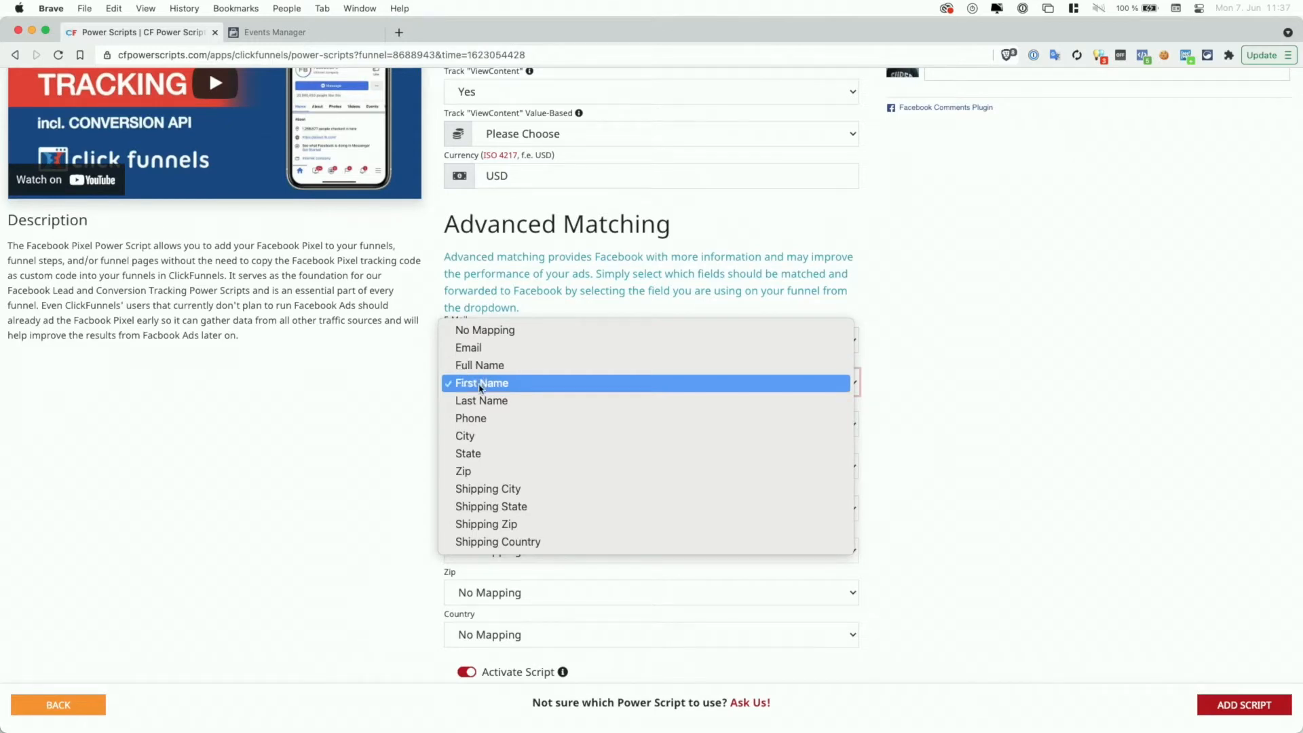
click(481, 384)
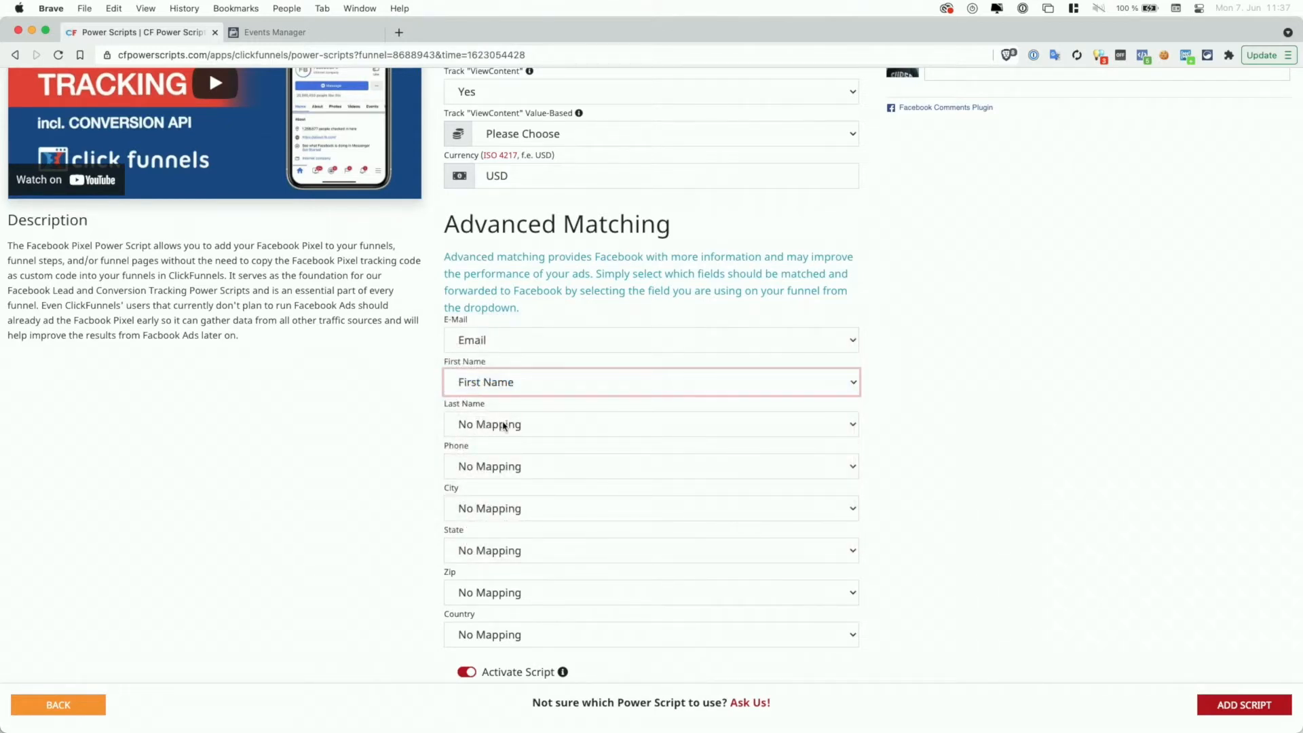
Map the Last Name, Phone and City matching fields to Last Name, Phone and City
click(503, 425)
click(496, 495)
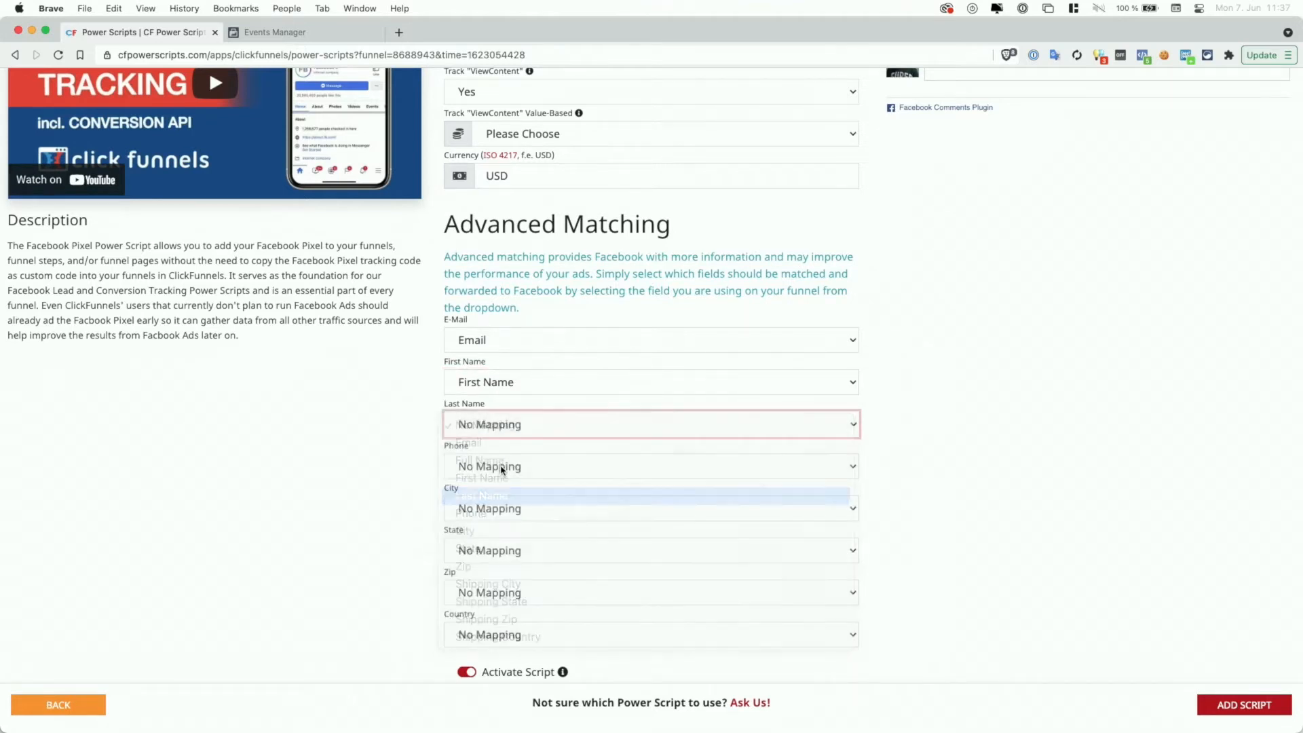
click(502, 467)
click(494, 552)
click(491, 508)
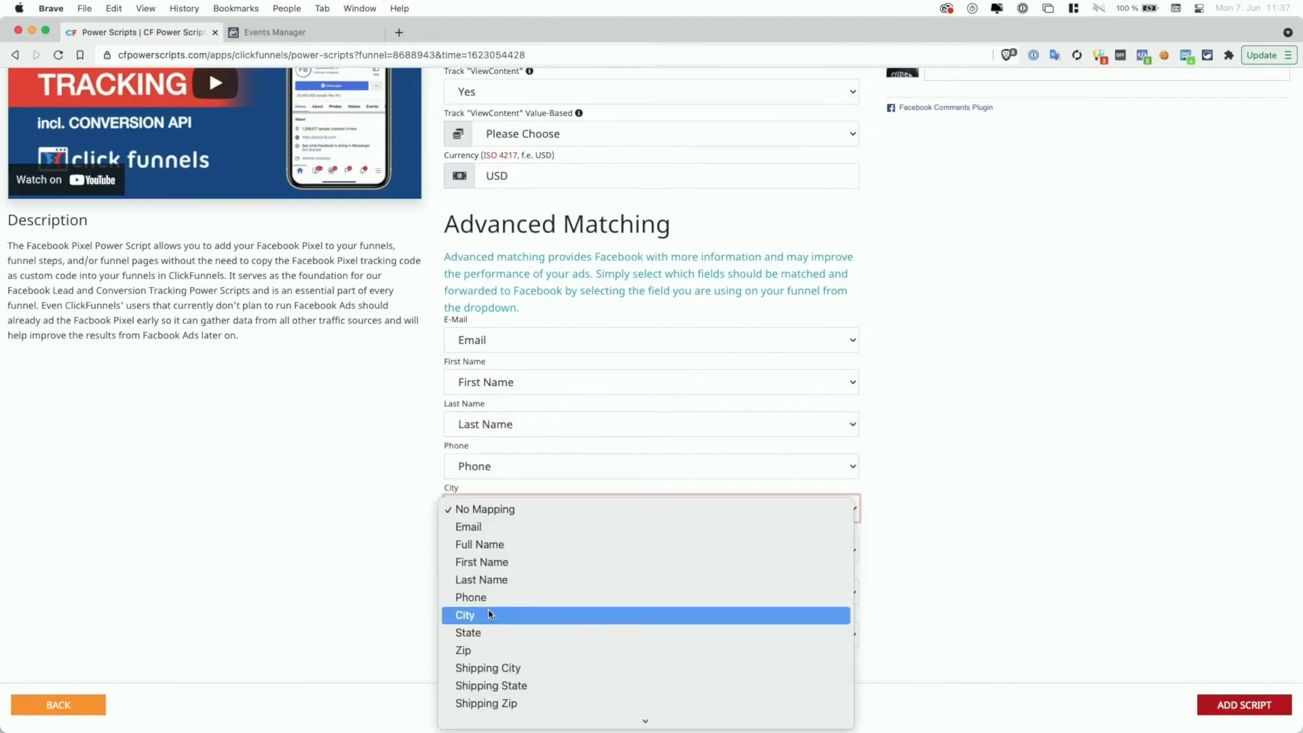
click(483, 615)
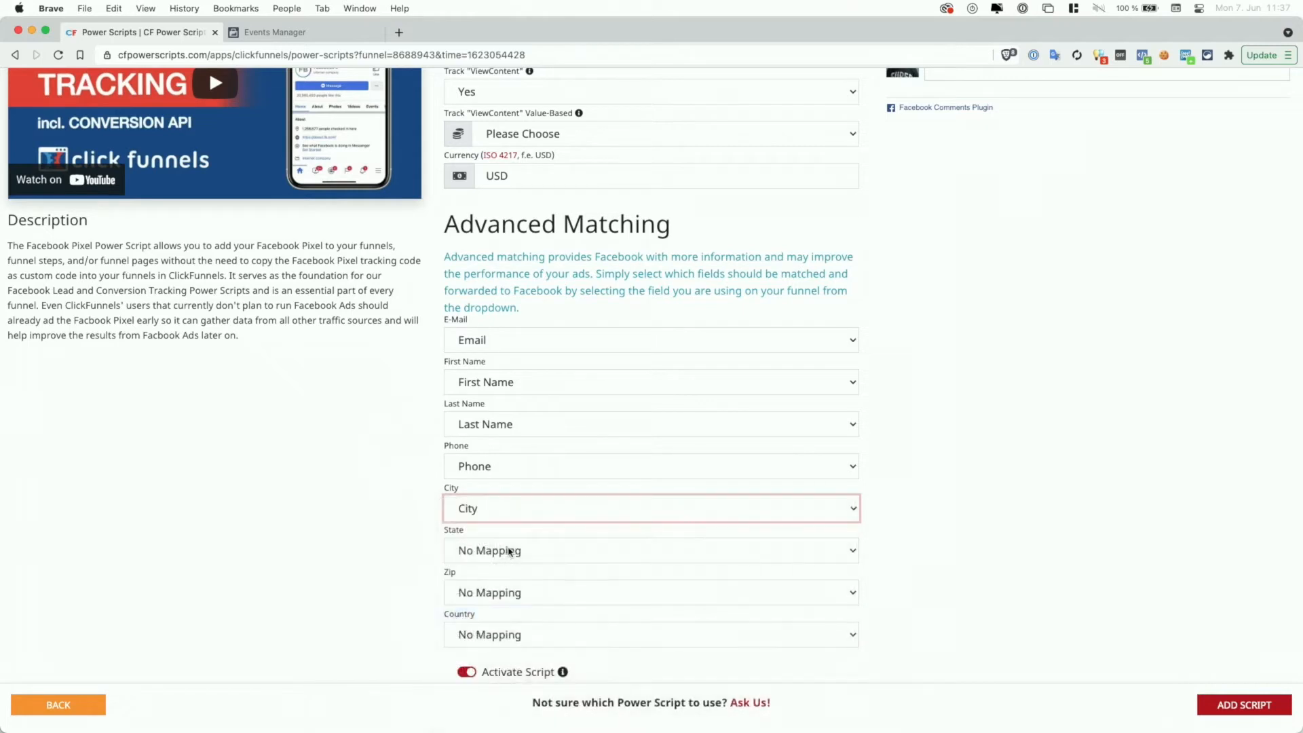
Map the State field to State, Zip to Zip, and Country to Shipping Country
click(510, 550)
click(486, 674)
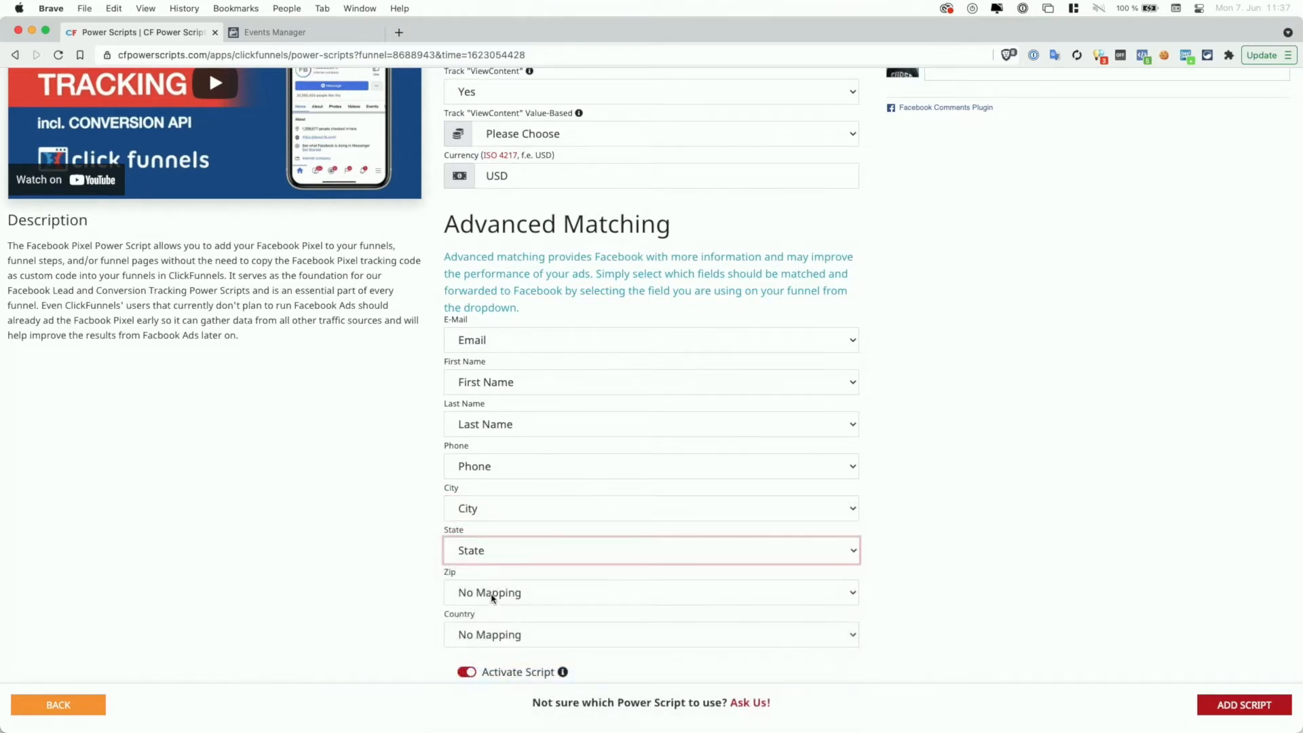
click(495, 593)
click(498, 645)
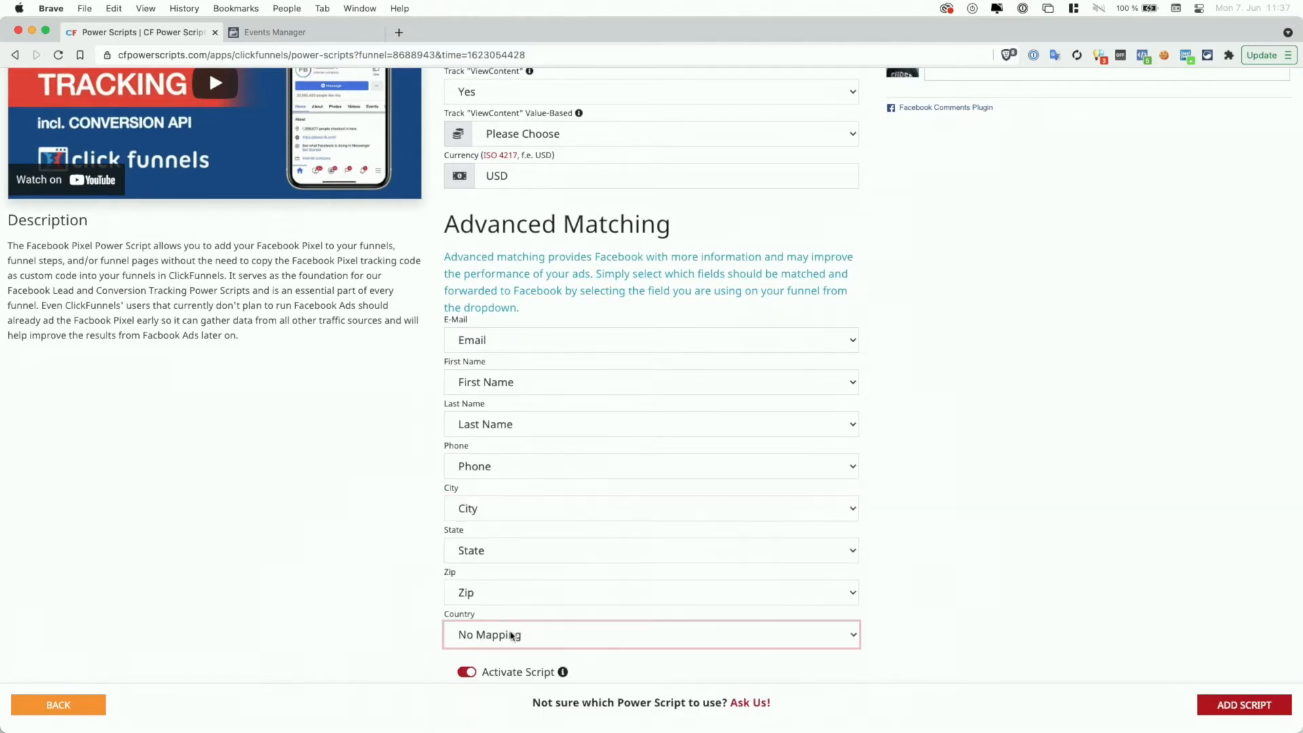
click(506, 644)
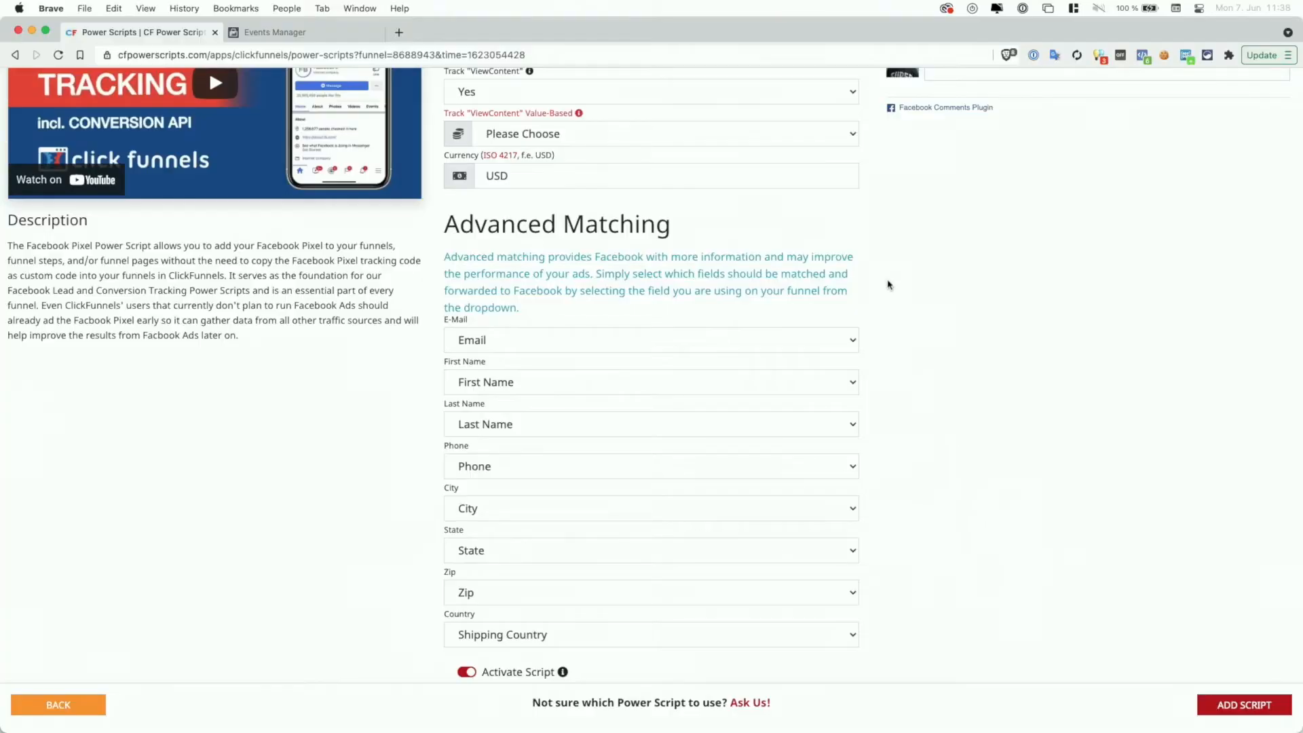
Set Track "ViewContent" Value-Based to Yes and add the Facebook Pixel script to the funnel
click(562, 132)
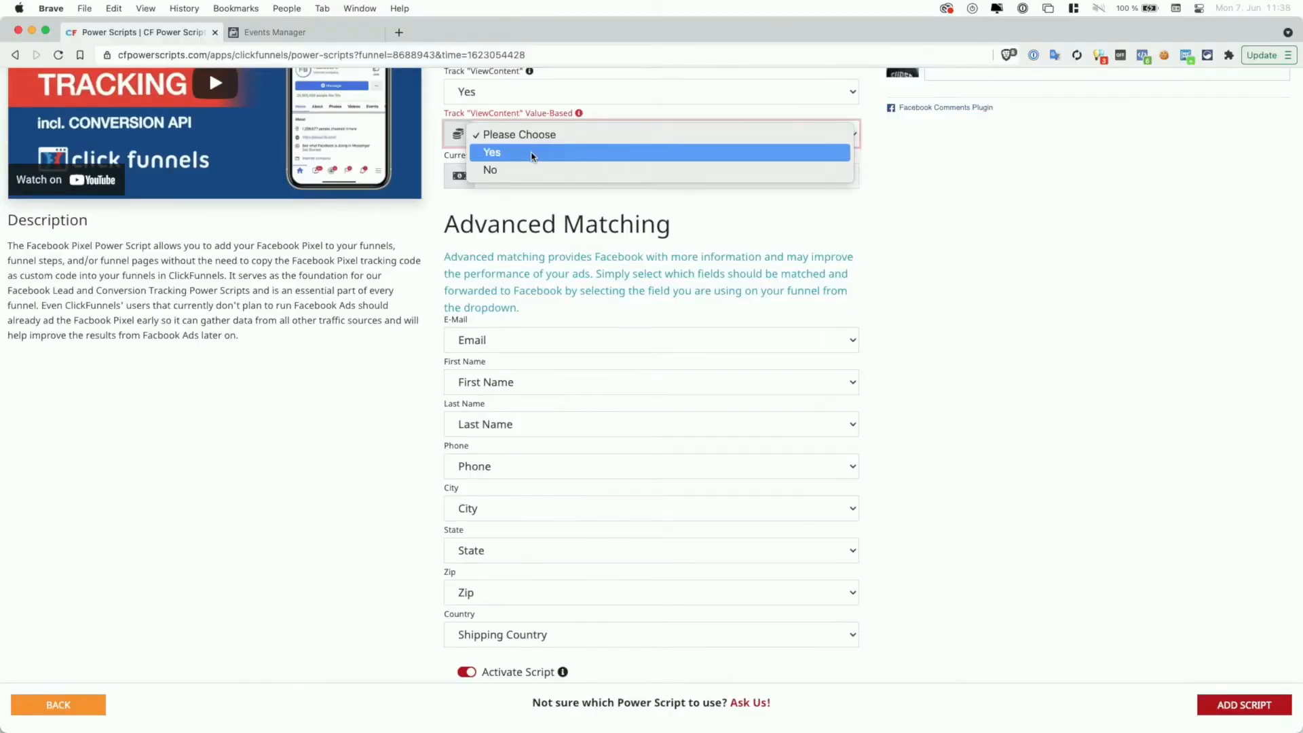
click(533, 154)
click(568, 202)
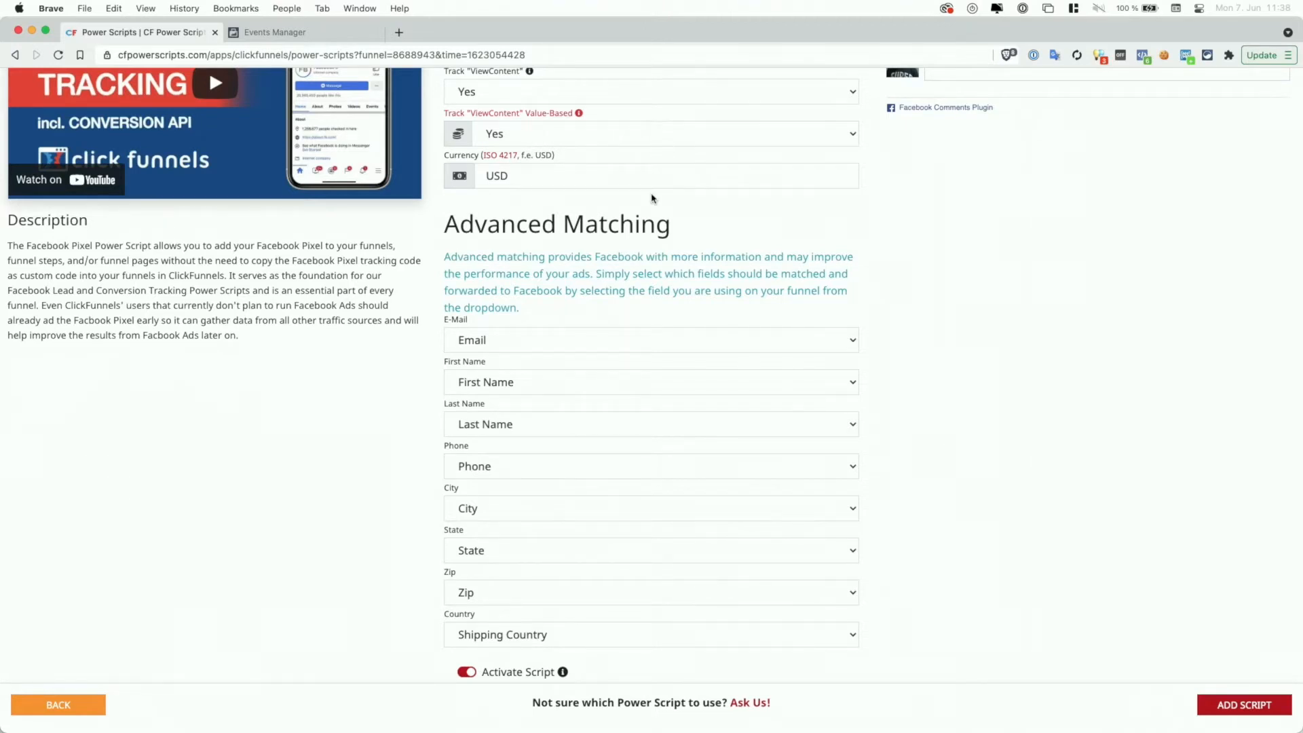
scroll(651, 197, up, 2)
scroll(651, 197, down, 2)
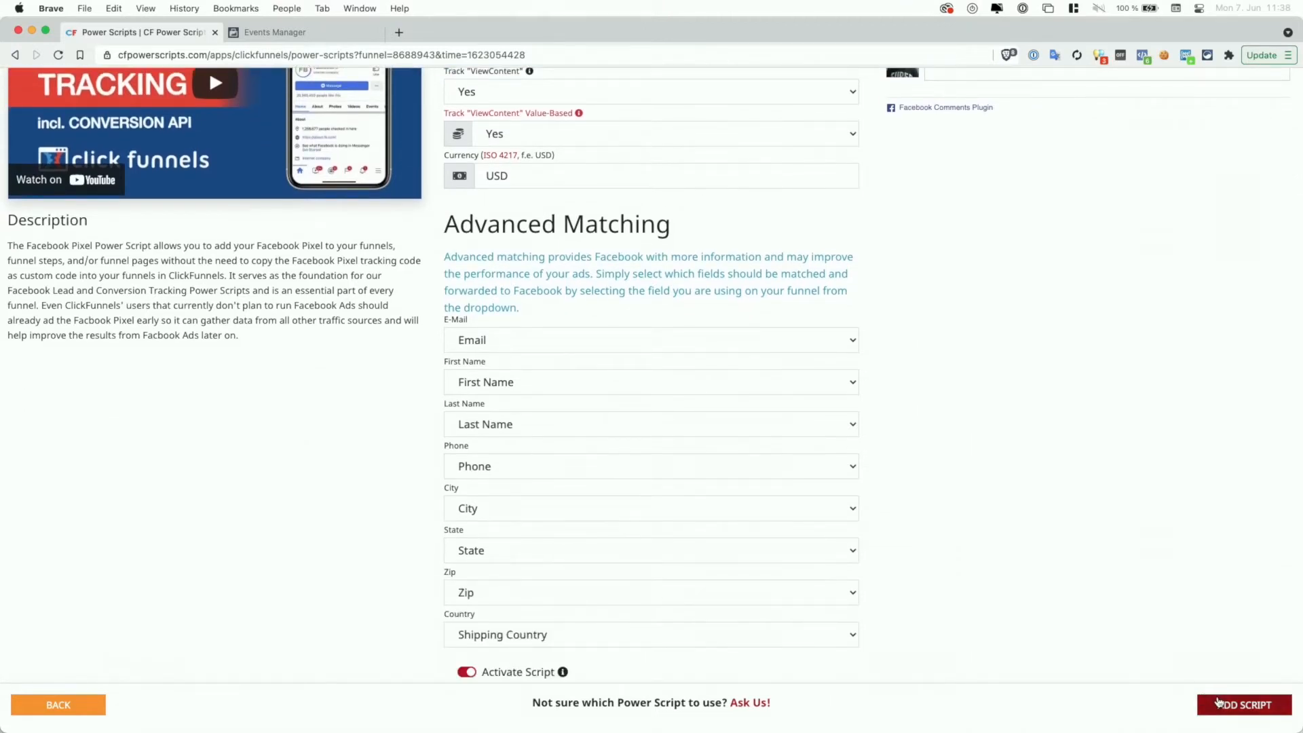
click(1218, 705)
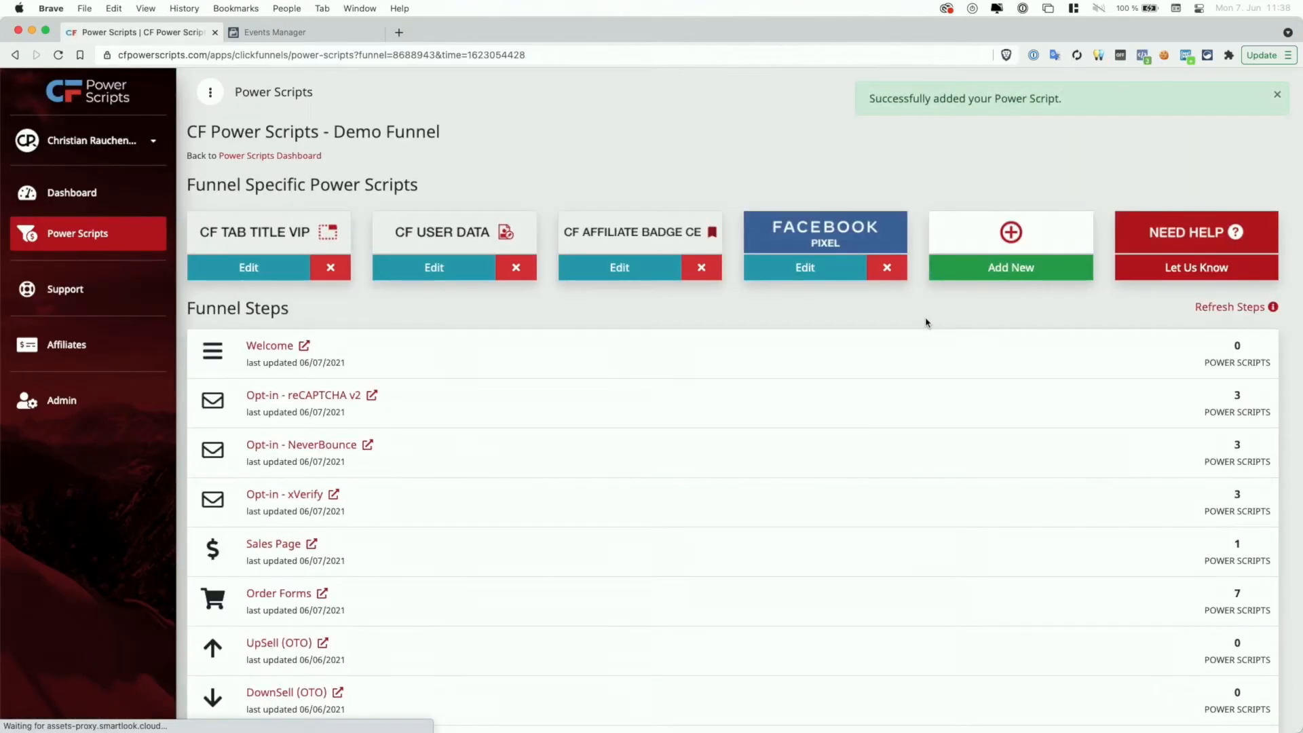
Copy the live funnel step link of the Welcome step and close its dialog
click(304, 345)
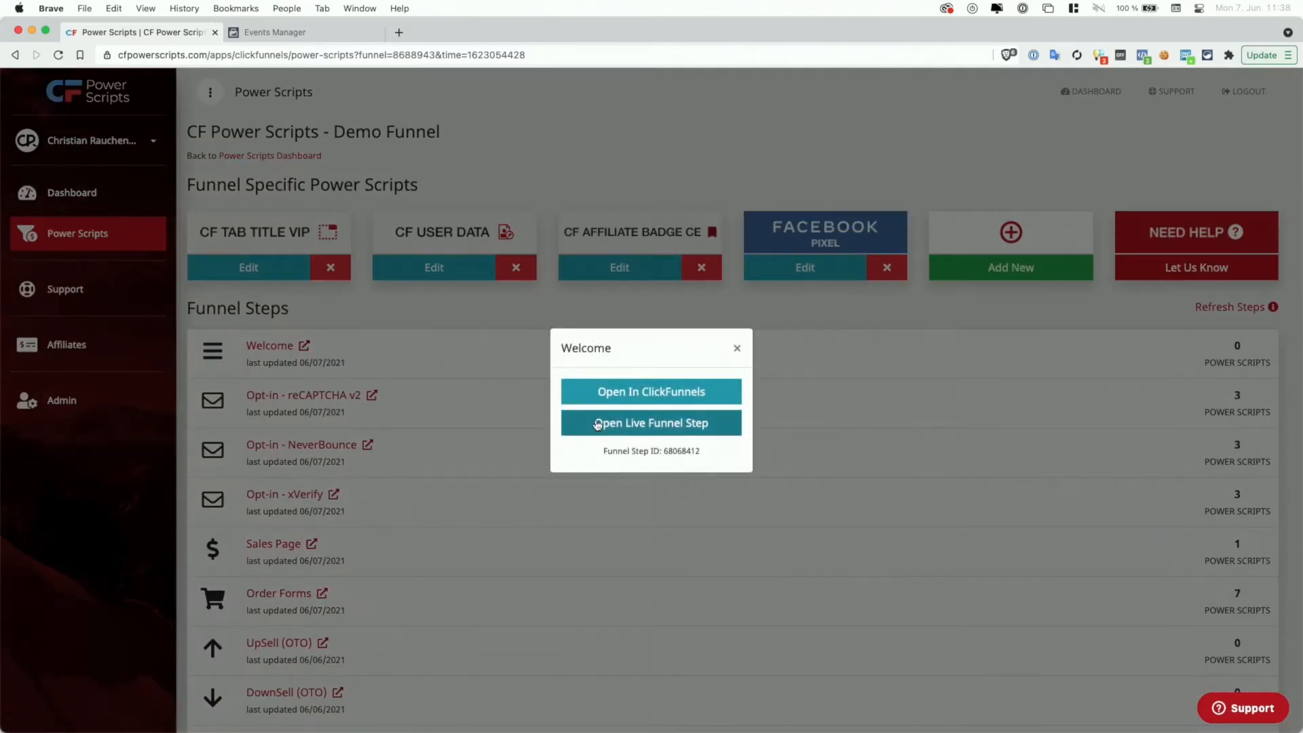
right_click(597, 423)
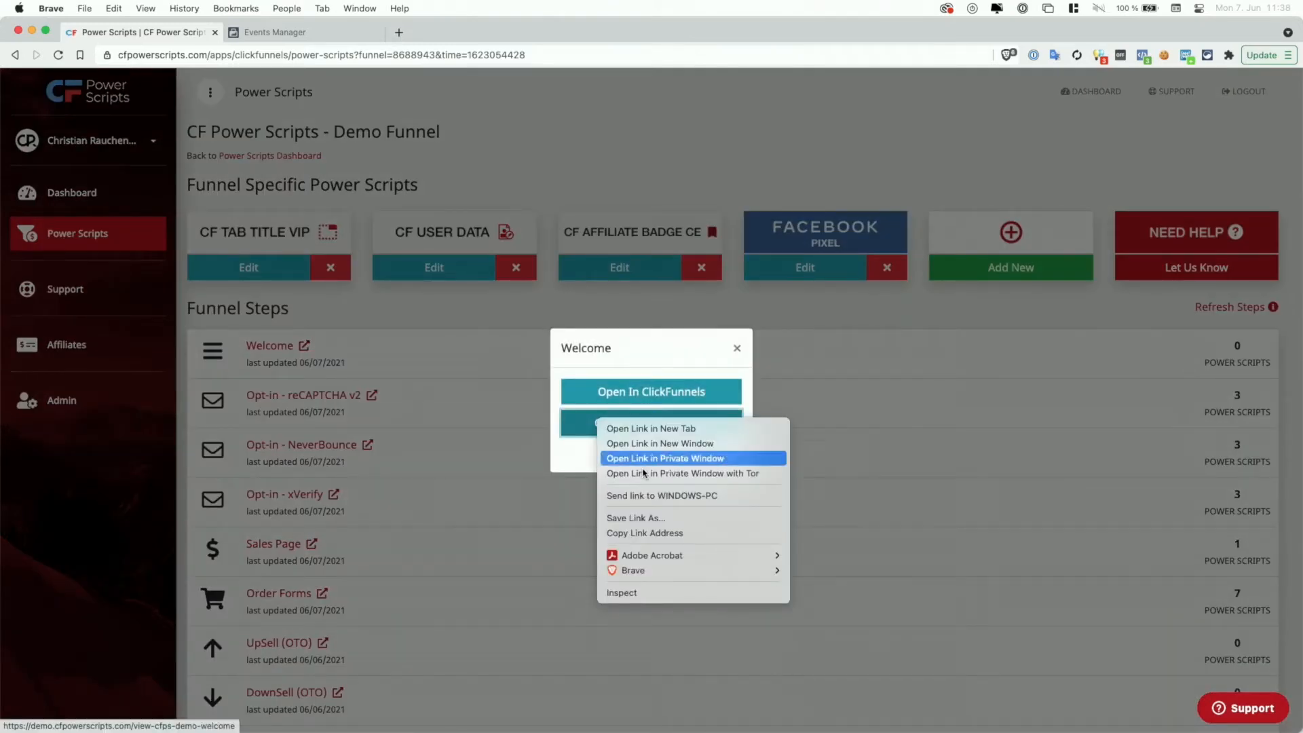
click(643, 533)
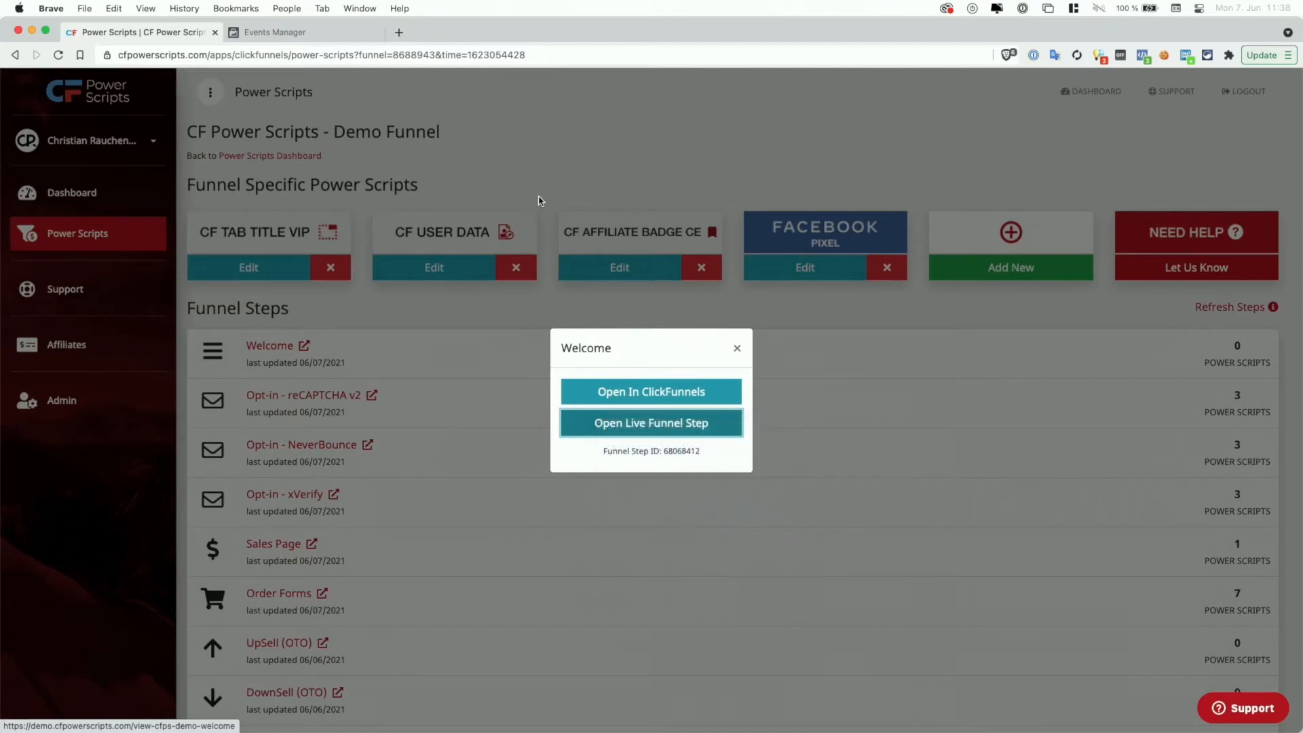
click(532, 175)
In Facebook Events Manager, start a browser event test for the CF Power Scripts - Demo Video pixel with the copied Welcome page link
click(307, 39)
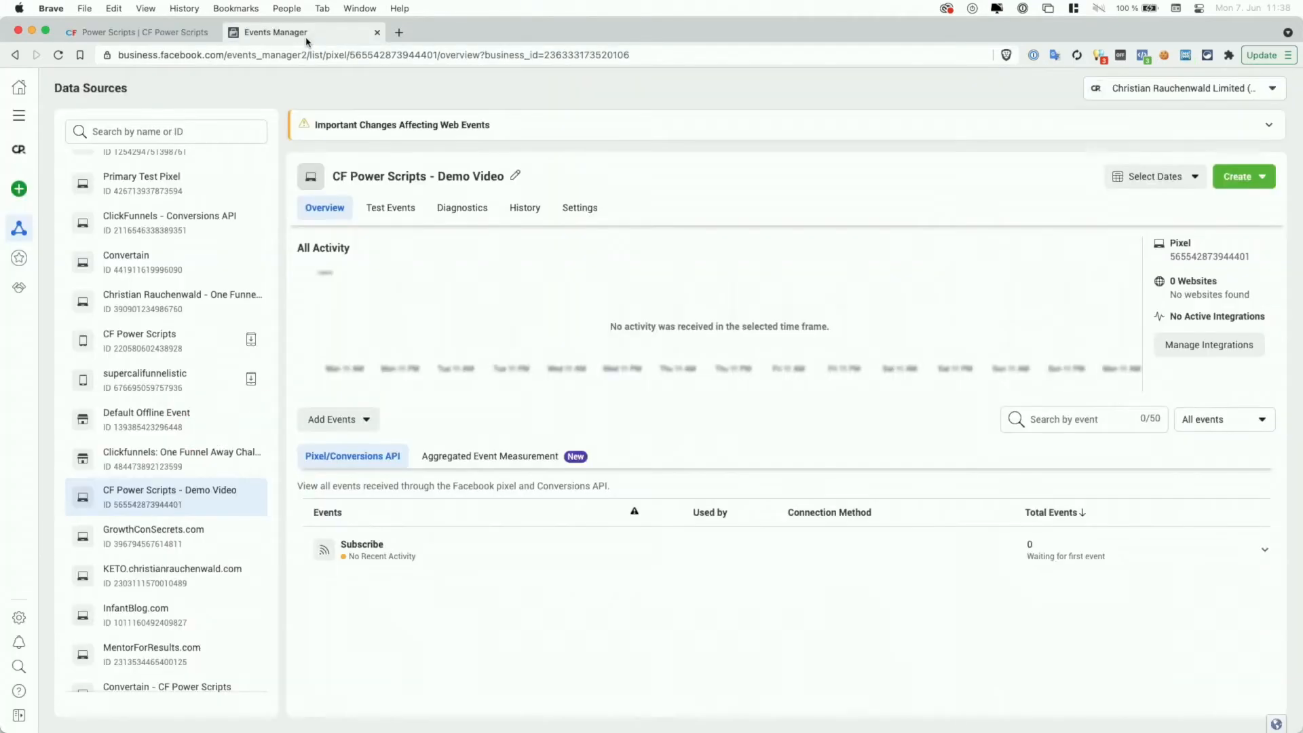
click(392, 209)
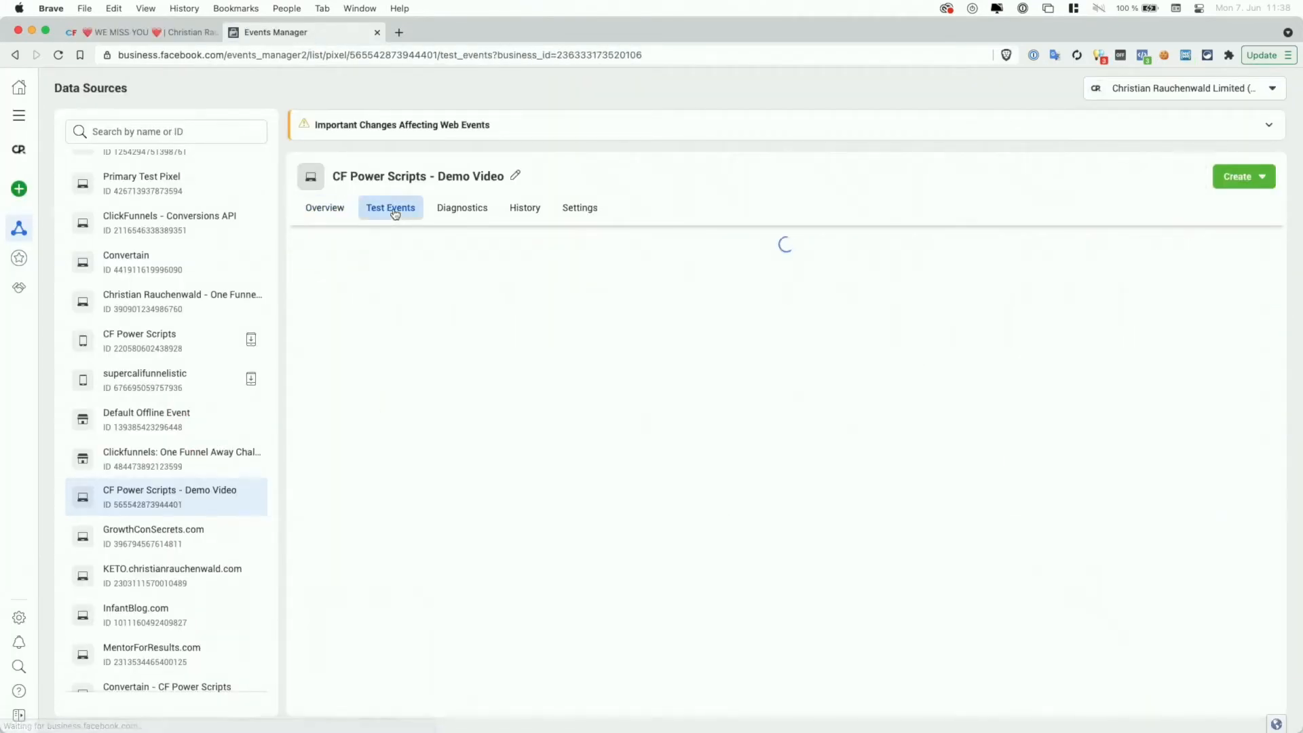
click(637, 615)
key(super+v)
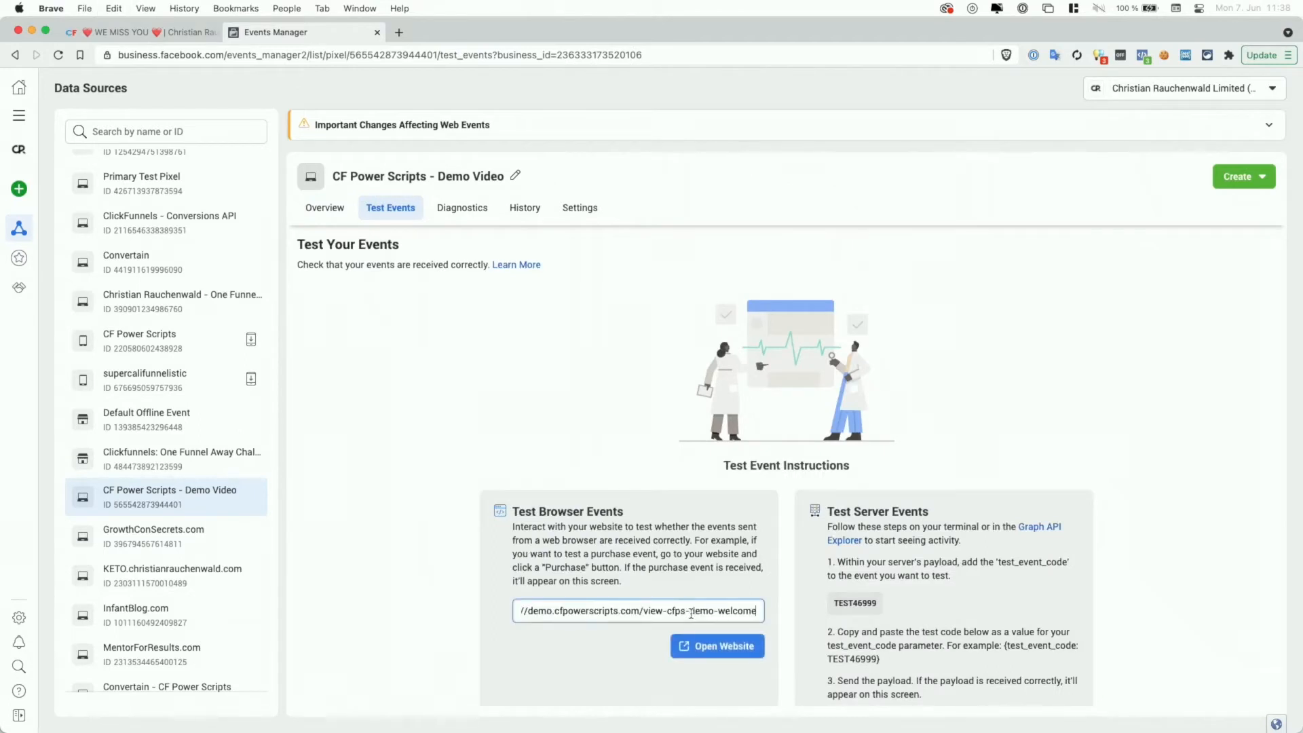
click(716, 646)
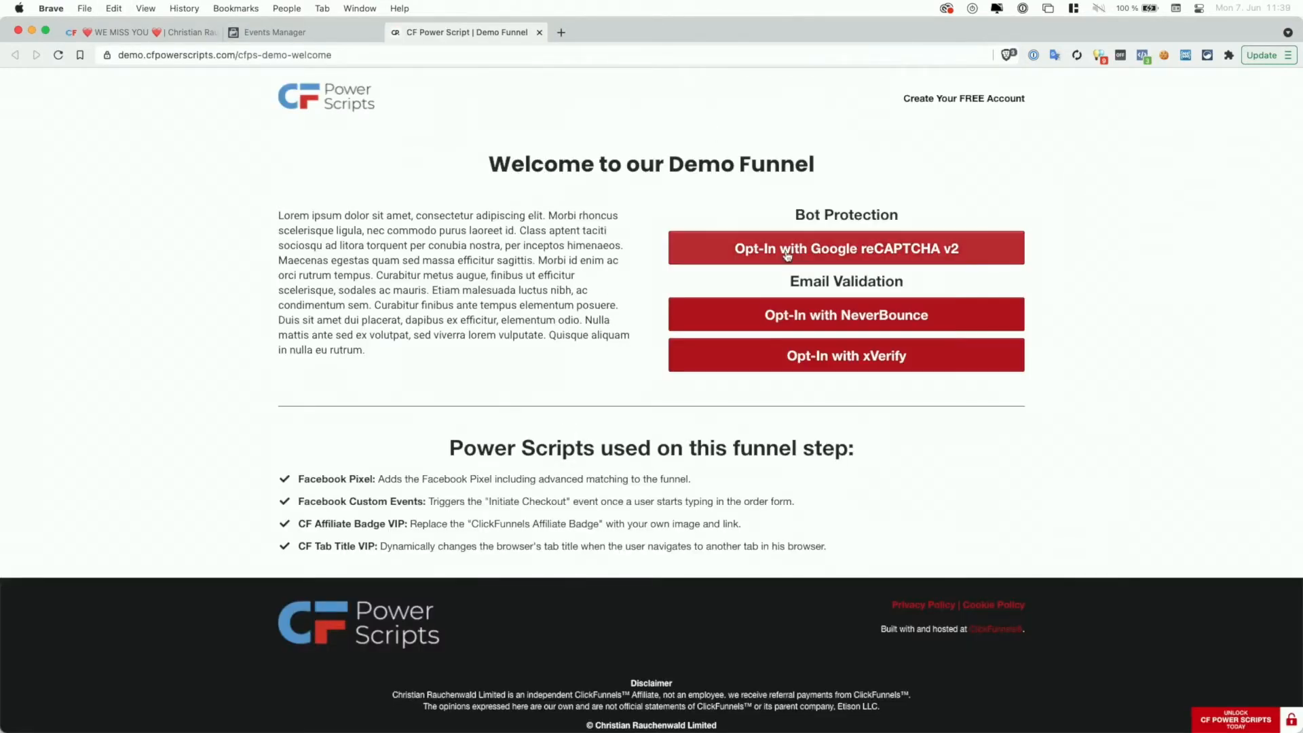
Inspect the PageView and ViewContent event details on the Welcome page with Facebook Pixel Helper
click(1143, 56)
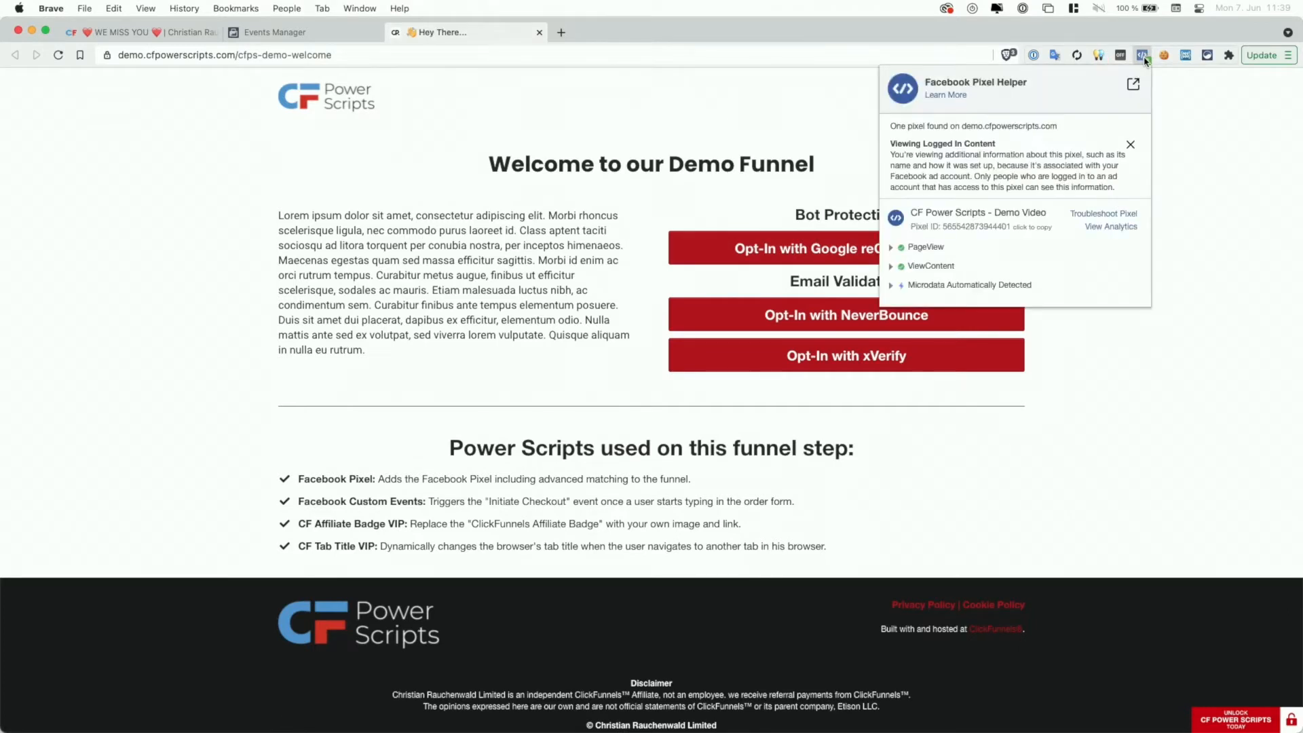
click(890, 247)
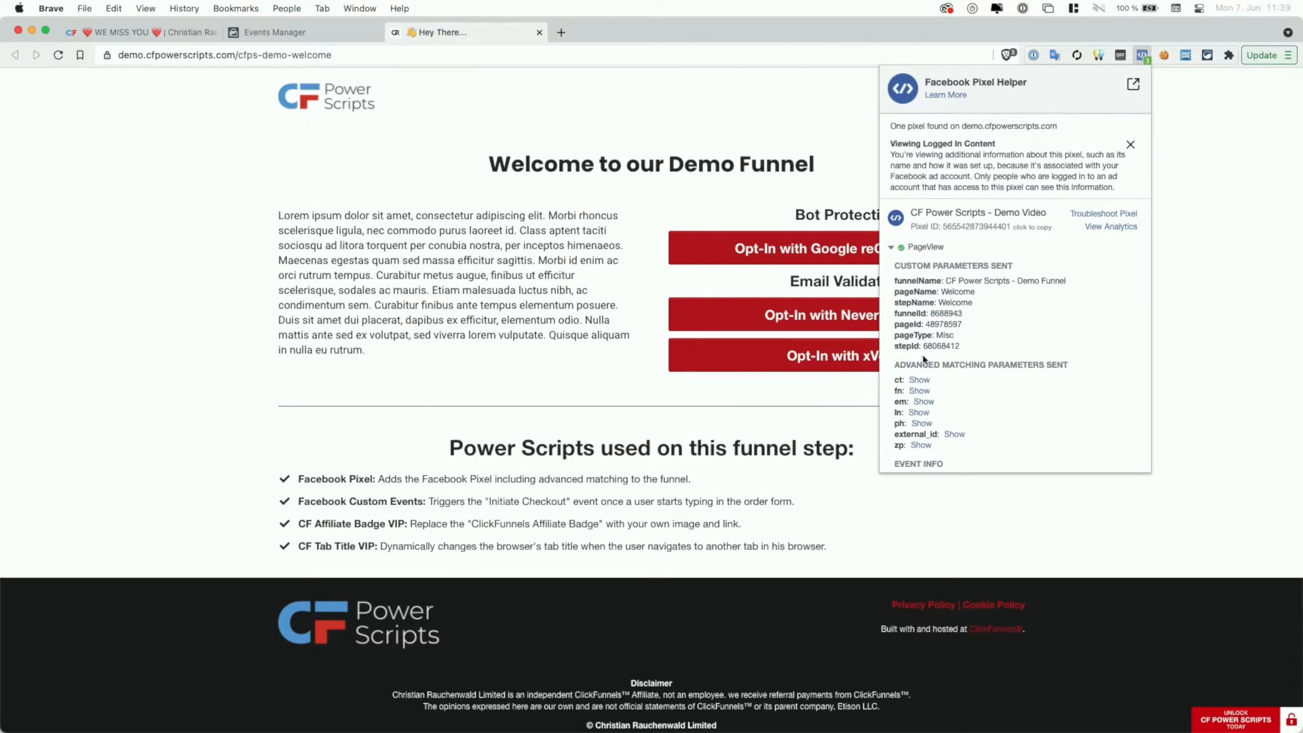
scroll(924, 359, down, 3)
click(891, 427)
scroll(943, 353, down, 5)
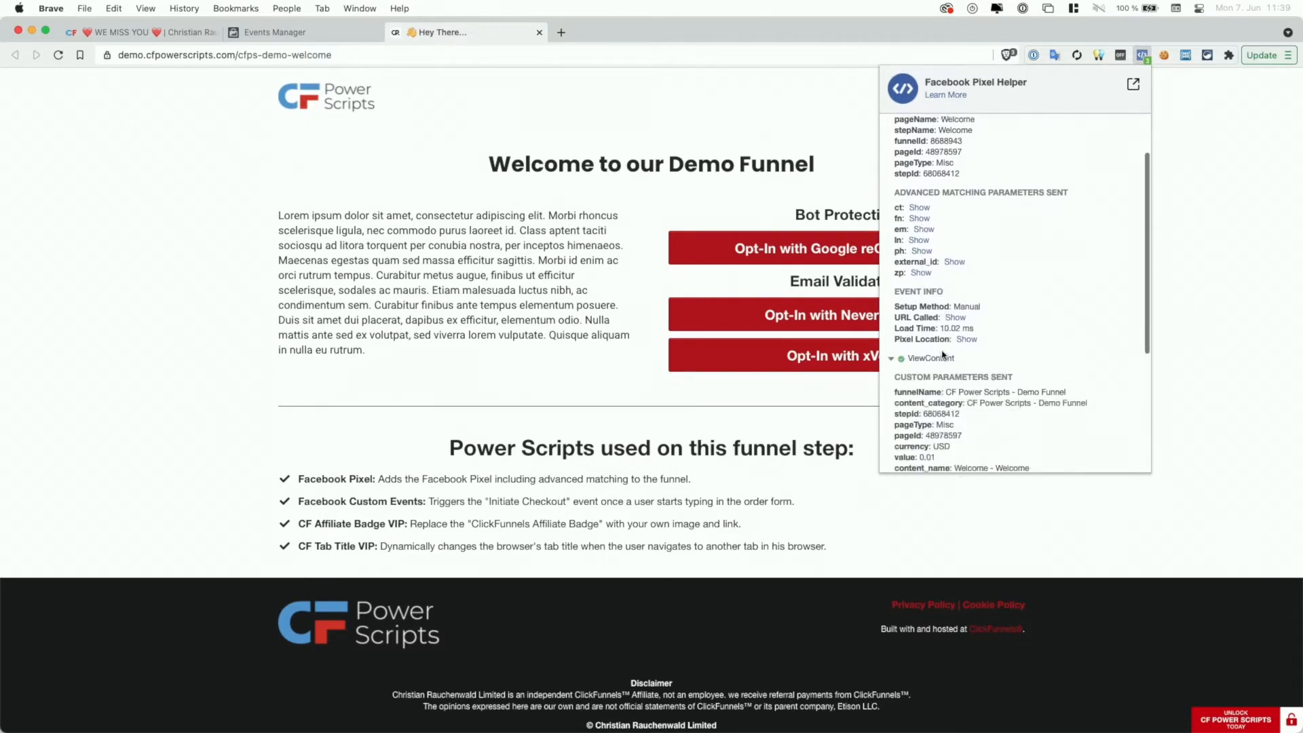
scroll(943, 353, up, 10)
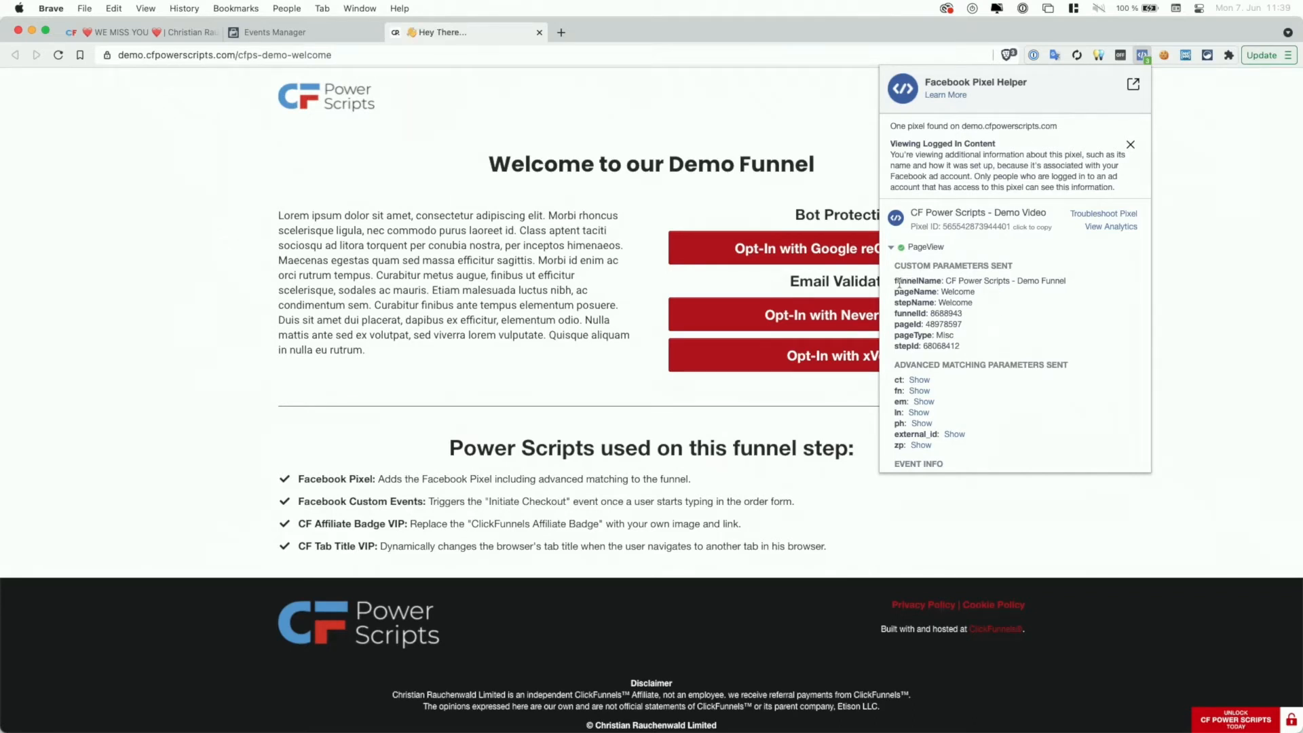
Examine the PageView event's custom parameters and advanced matching parameters, including external_id, and close Pixel Helper
drag(894, 281, 932, 335)
click(903, 346)
drag(896, 346, 914, 346)
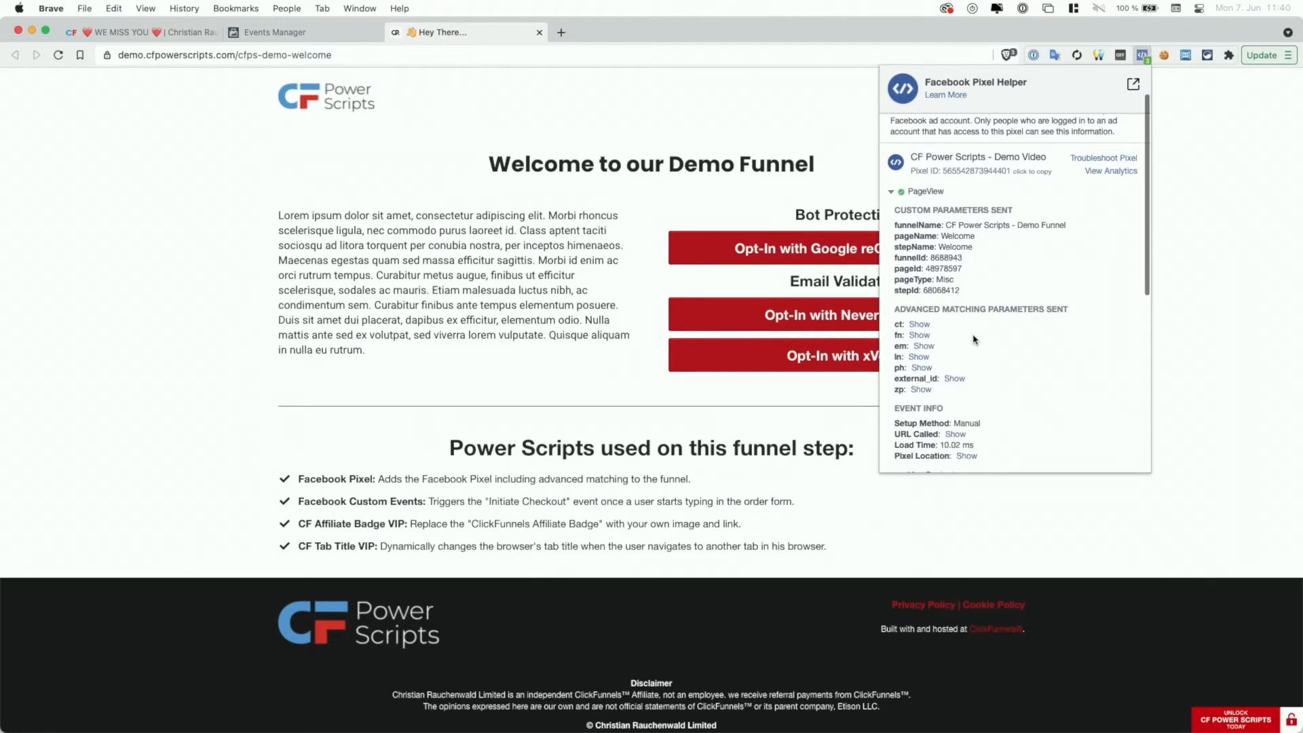
scroll(971, 340, down, 1)
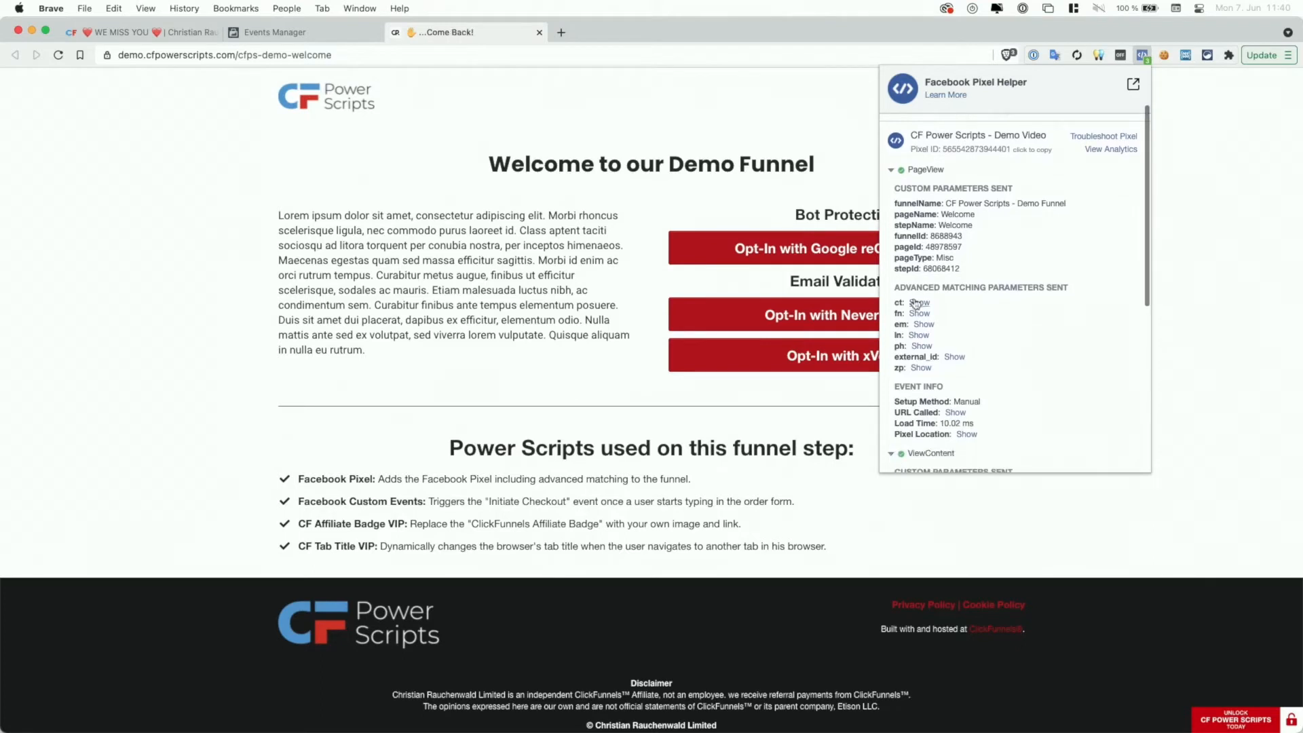
drag(895, 285, 1066, 287)
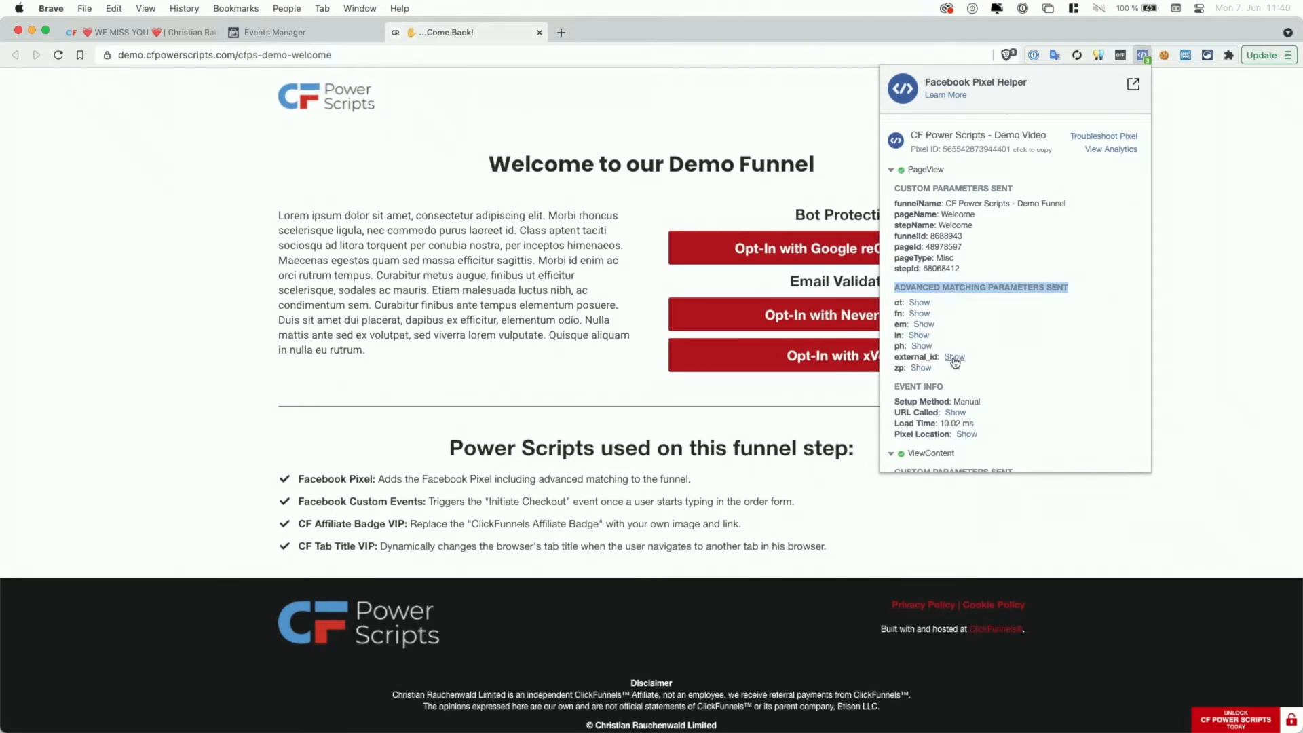
click(1003, 323)
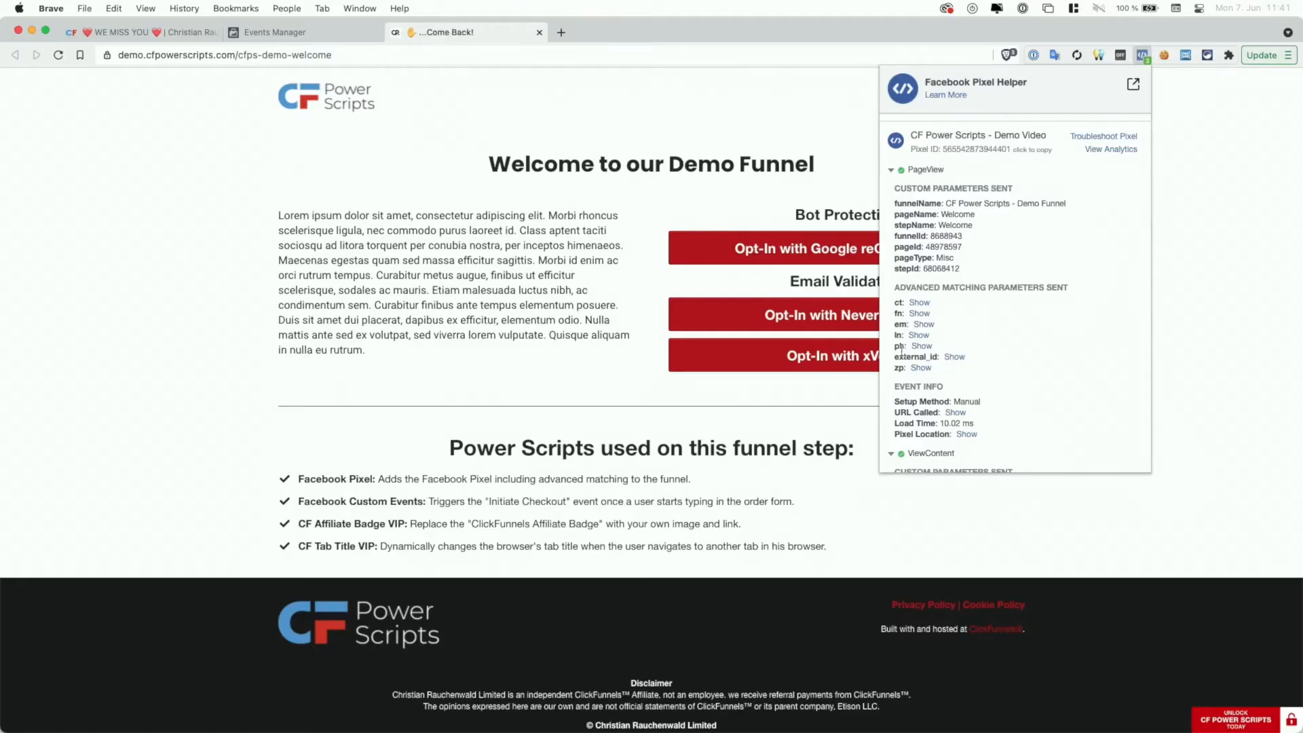
drag(894, 355, 934, 353)
click(663, 183)
Review all parameters of the View Content event received in the Events Manager event test
click(321, 36)
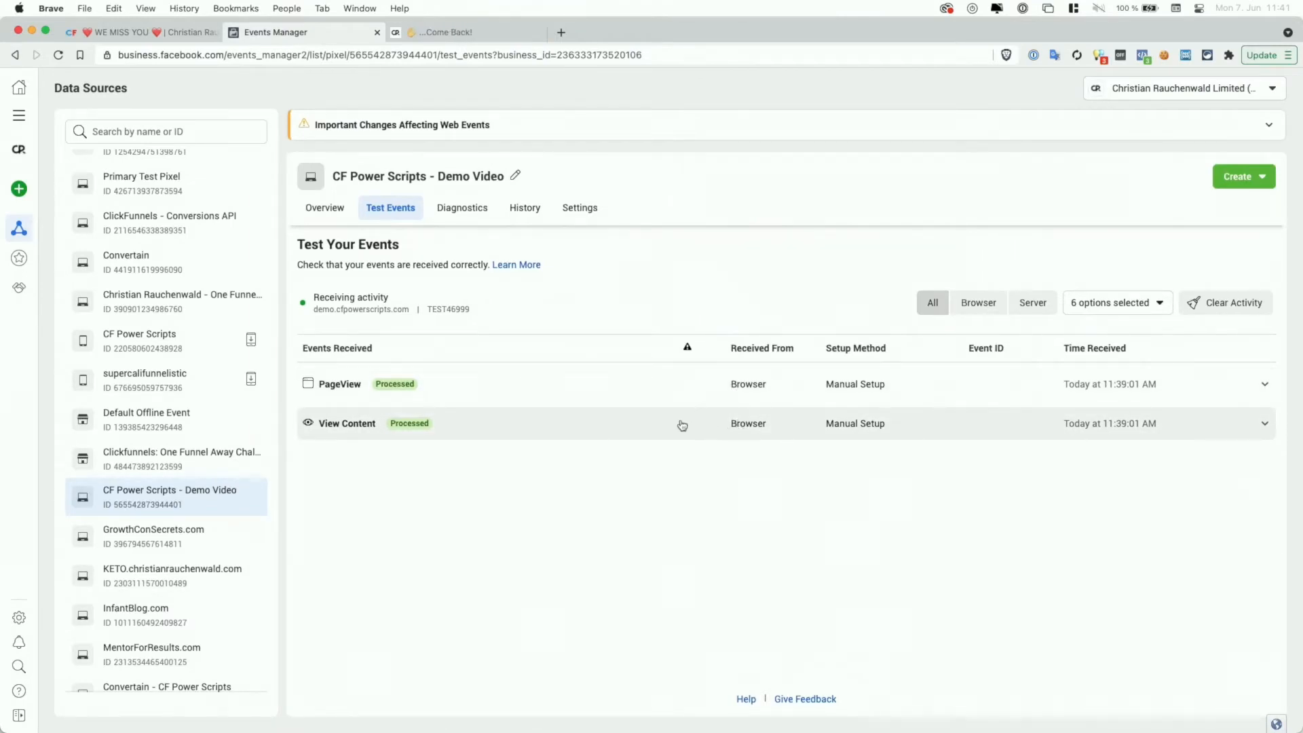
click(624, 425)
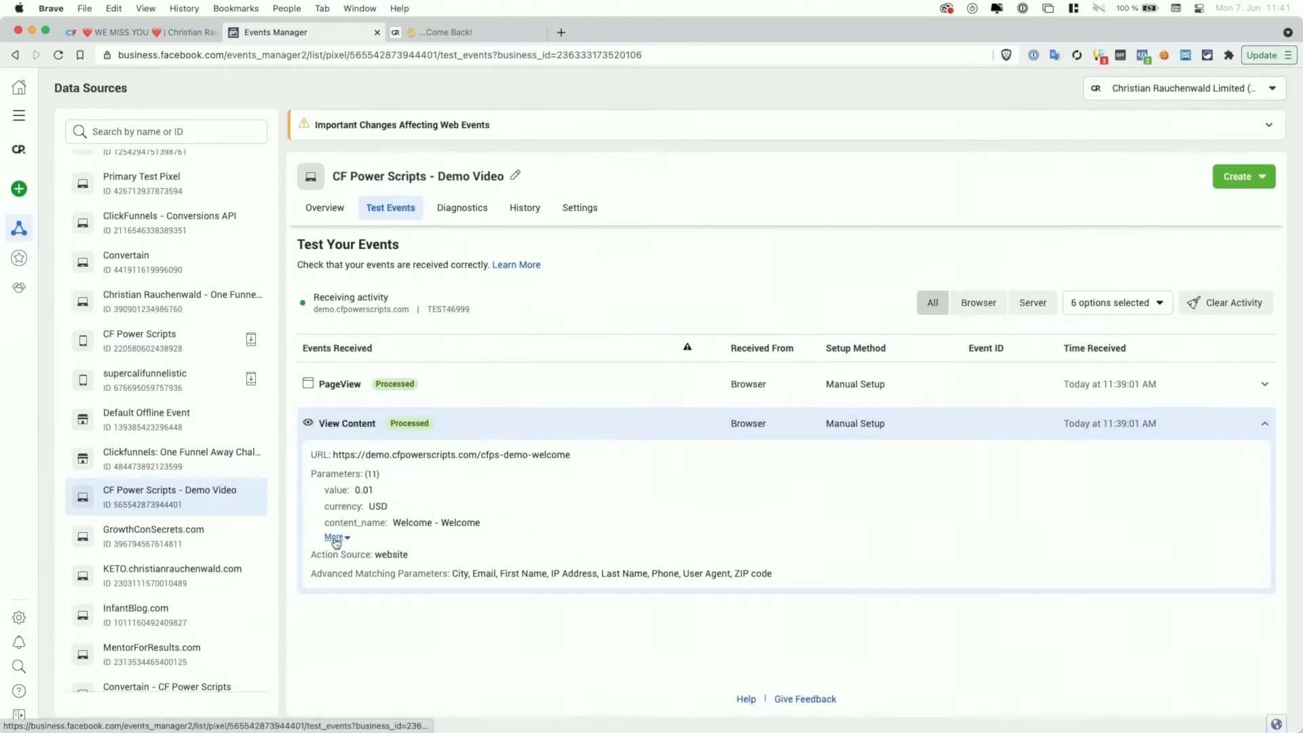
click(334, 538)
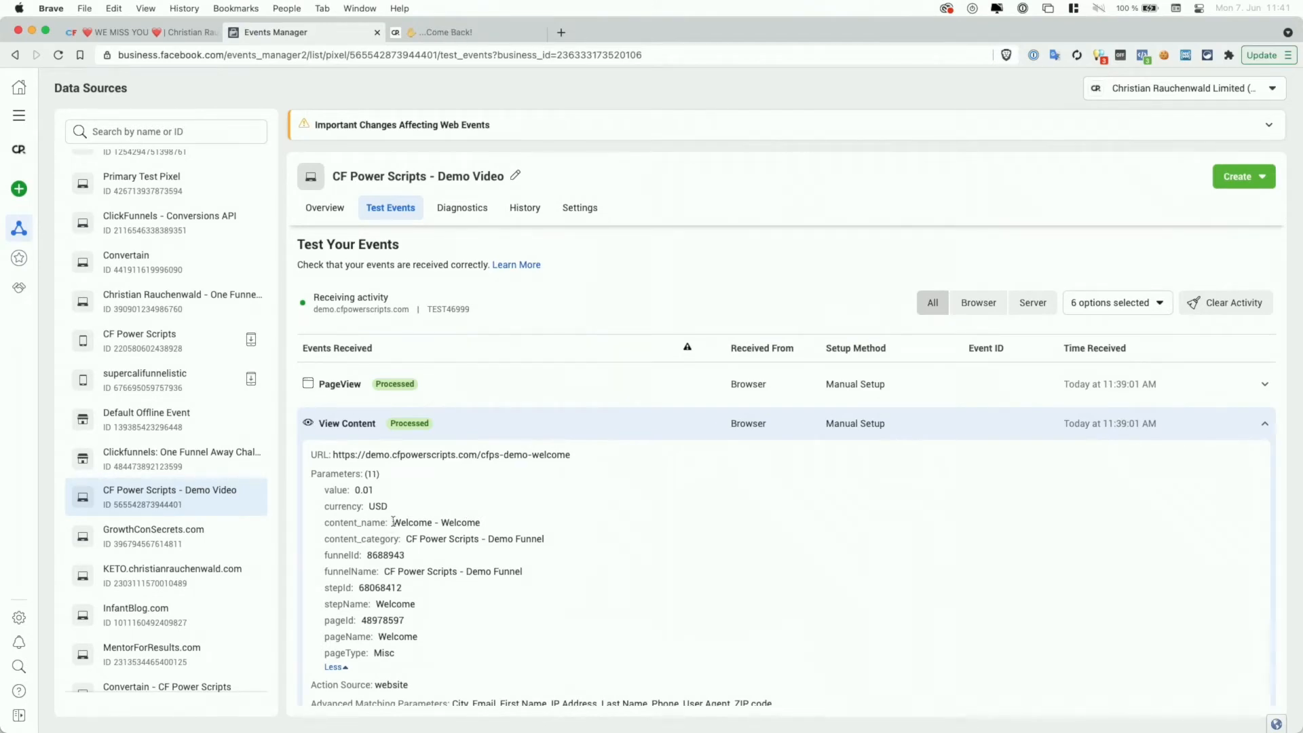
drag(392, 522, 425, 521)
click(448, 521)
scroll(535, 541, down, 2)
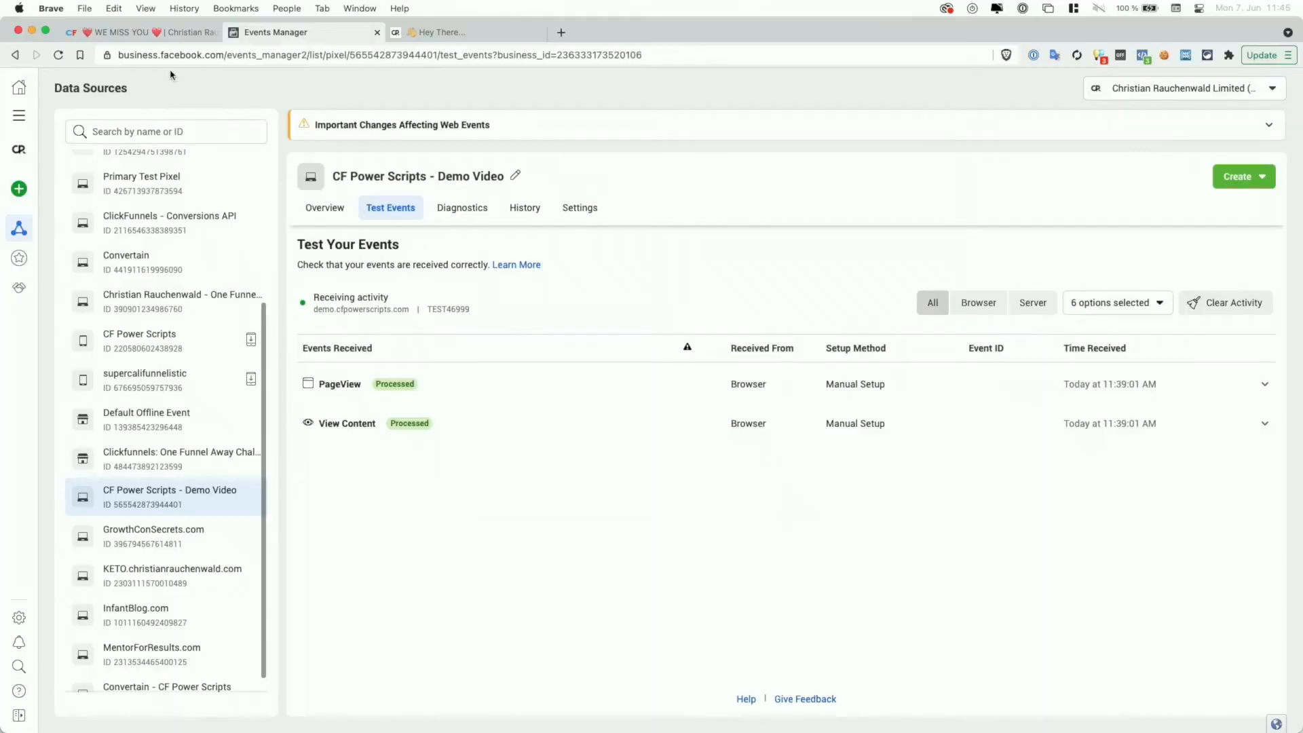
click(164, 39)
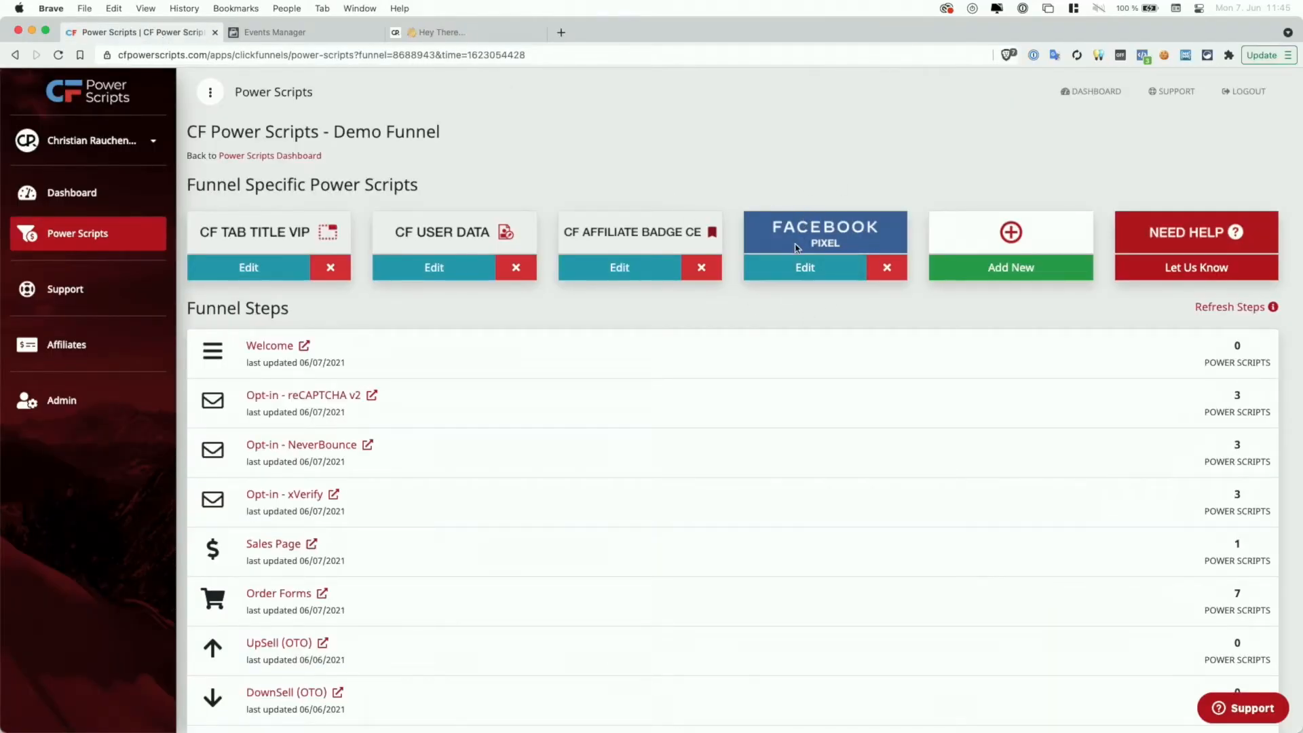
click(796, 271)
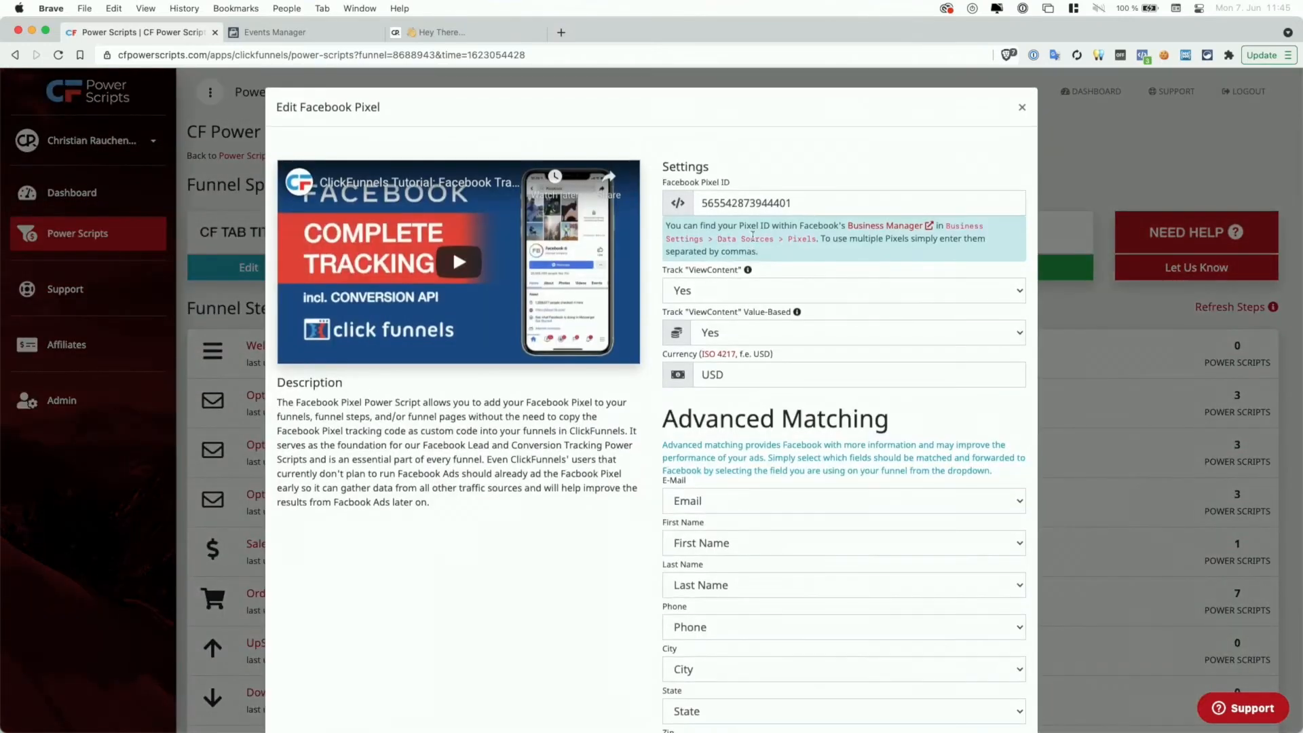
click(812, 204)
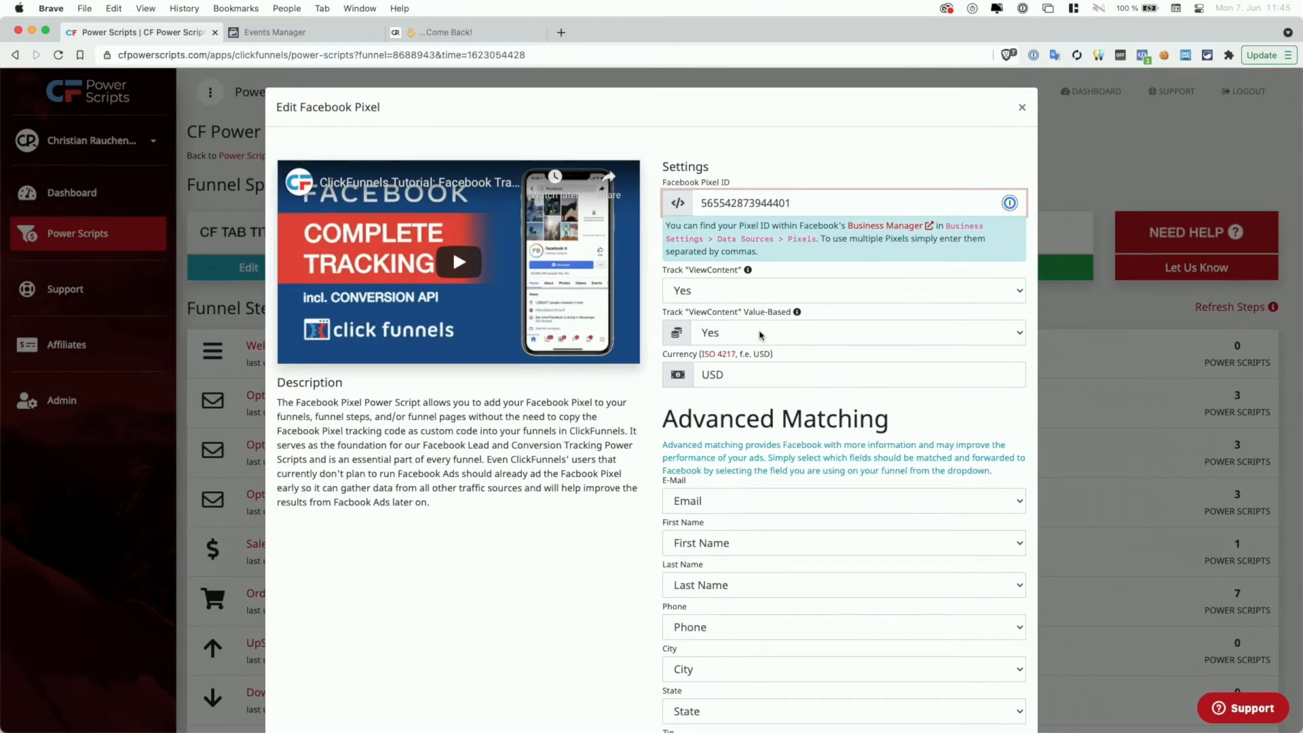
text(,1234567890)
scroll(802, 261, down, 5)
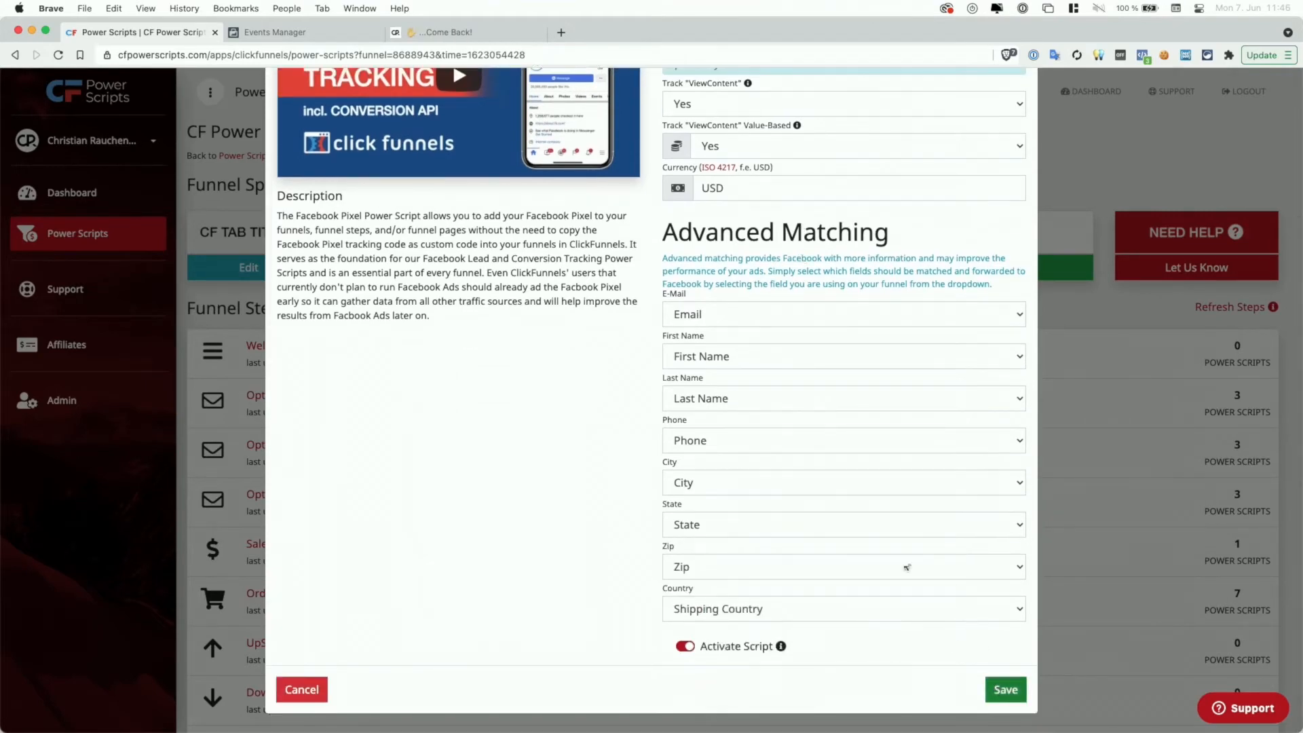
scroll(882, 516, up, 5)
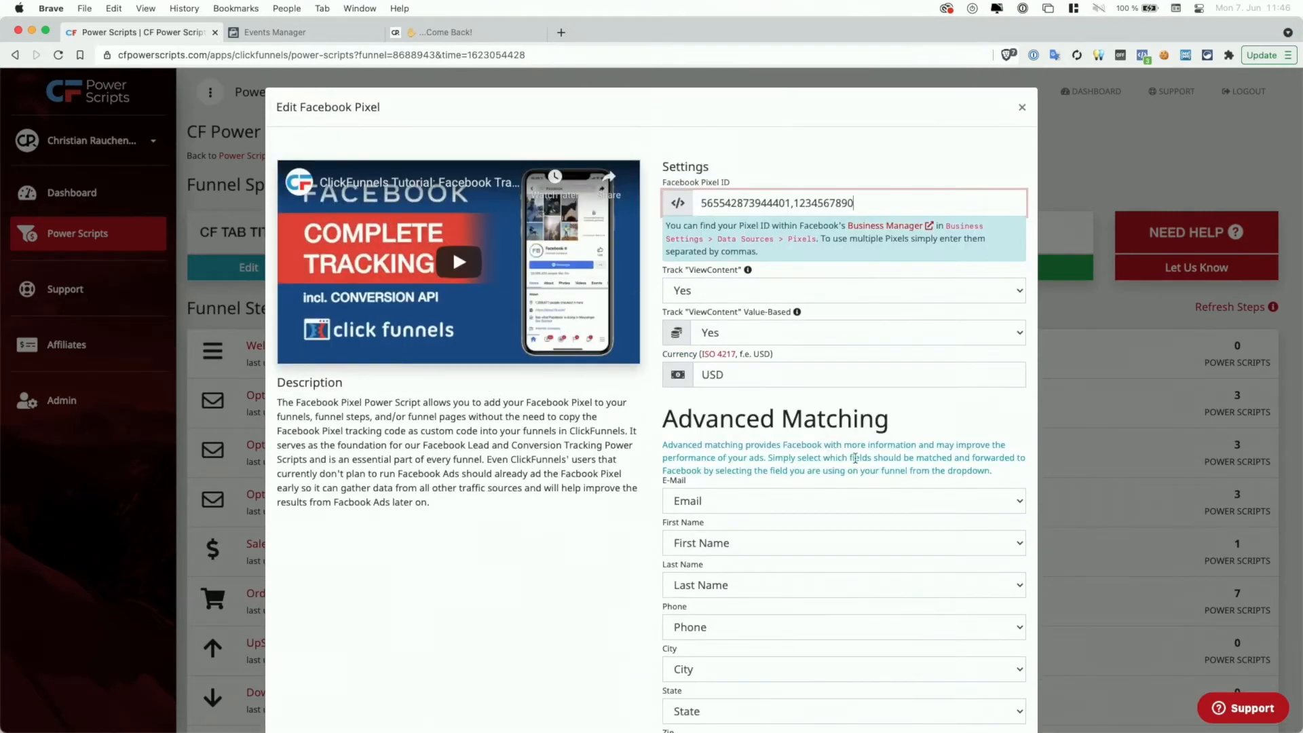
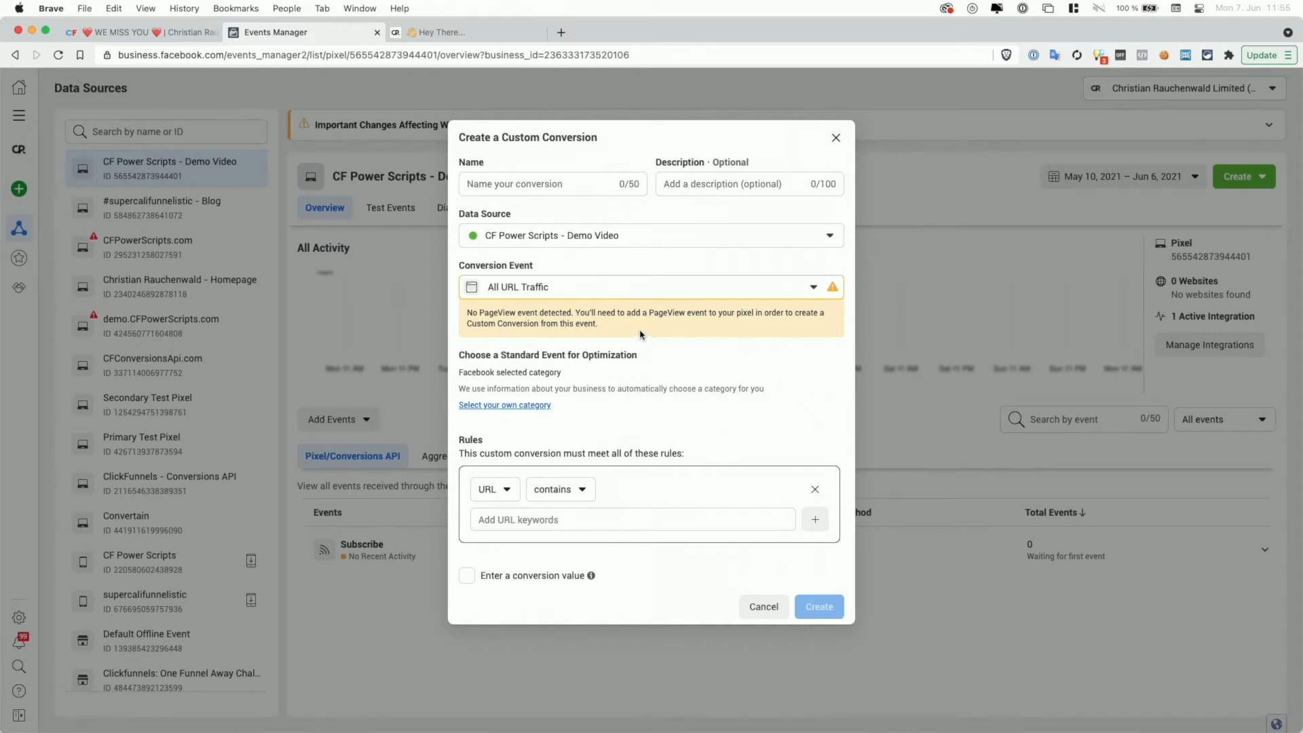
In Facebook Events Manager, set the new custom conversion's data source to Primary Test Pixel
drag(640, 334, 473, 316)
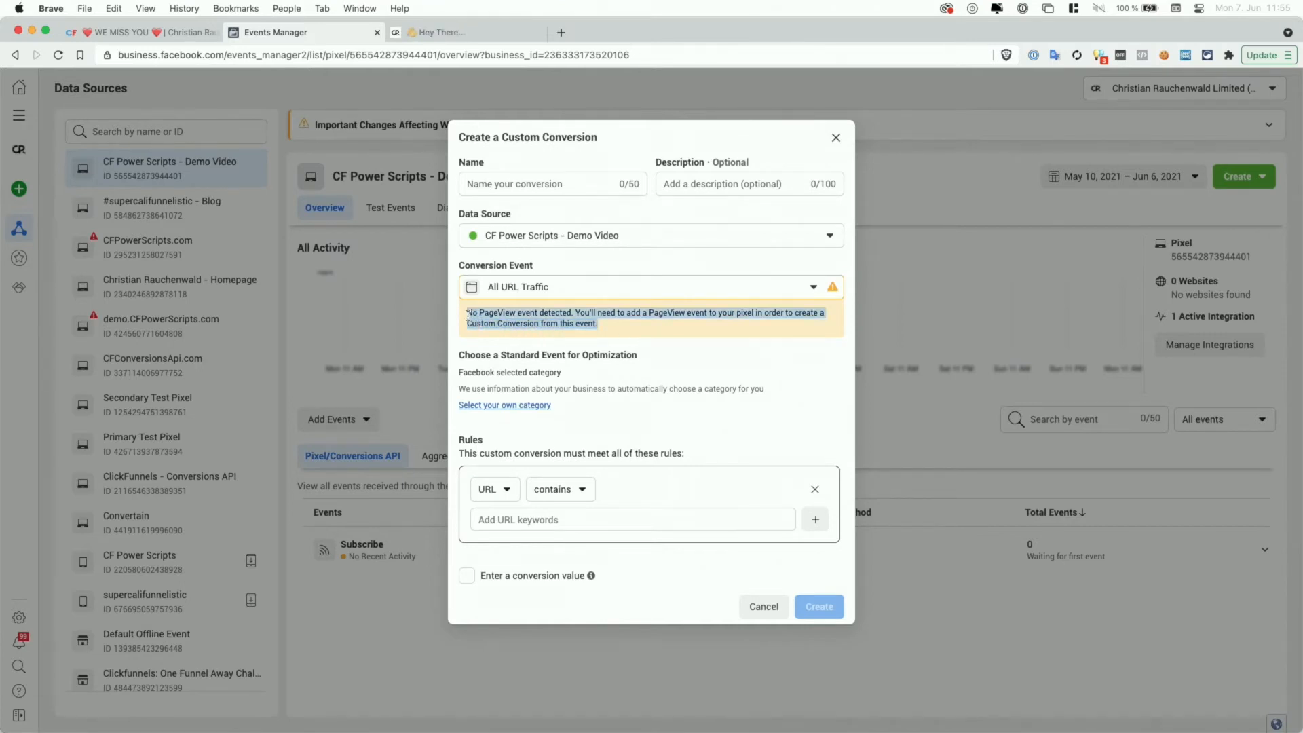
click(651, 333)
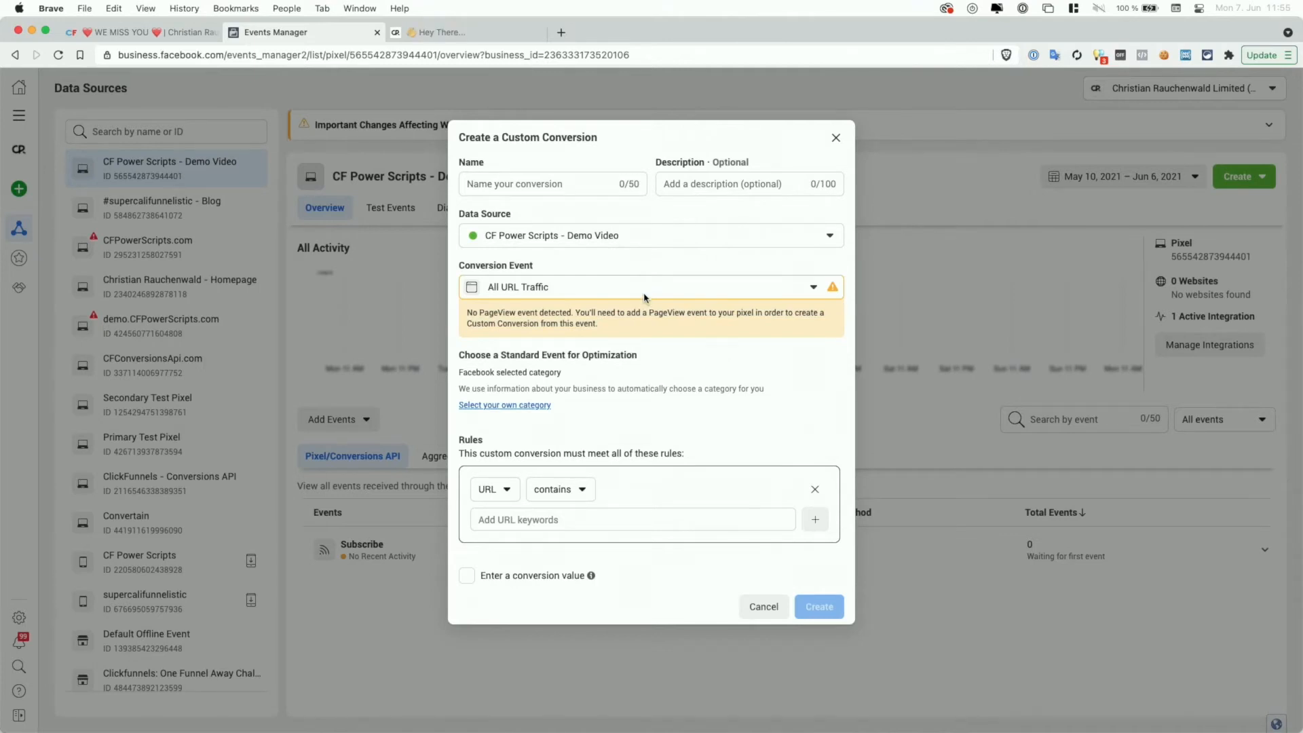
click(644, 297)
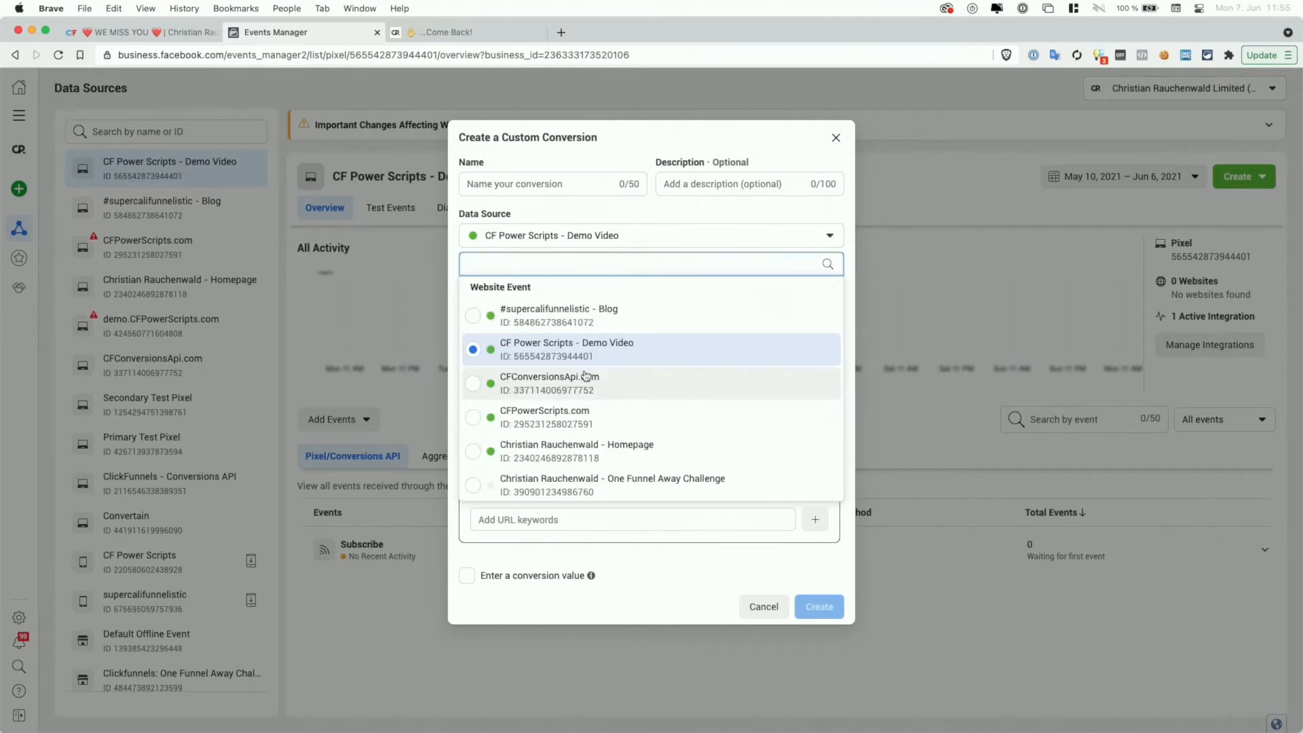
scroll(586, 375, down, 1)
scroll(586, 375, up, 1)
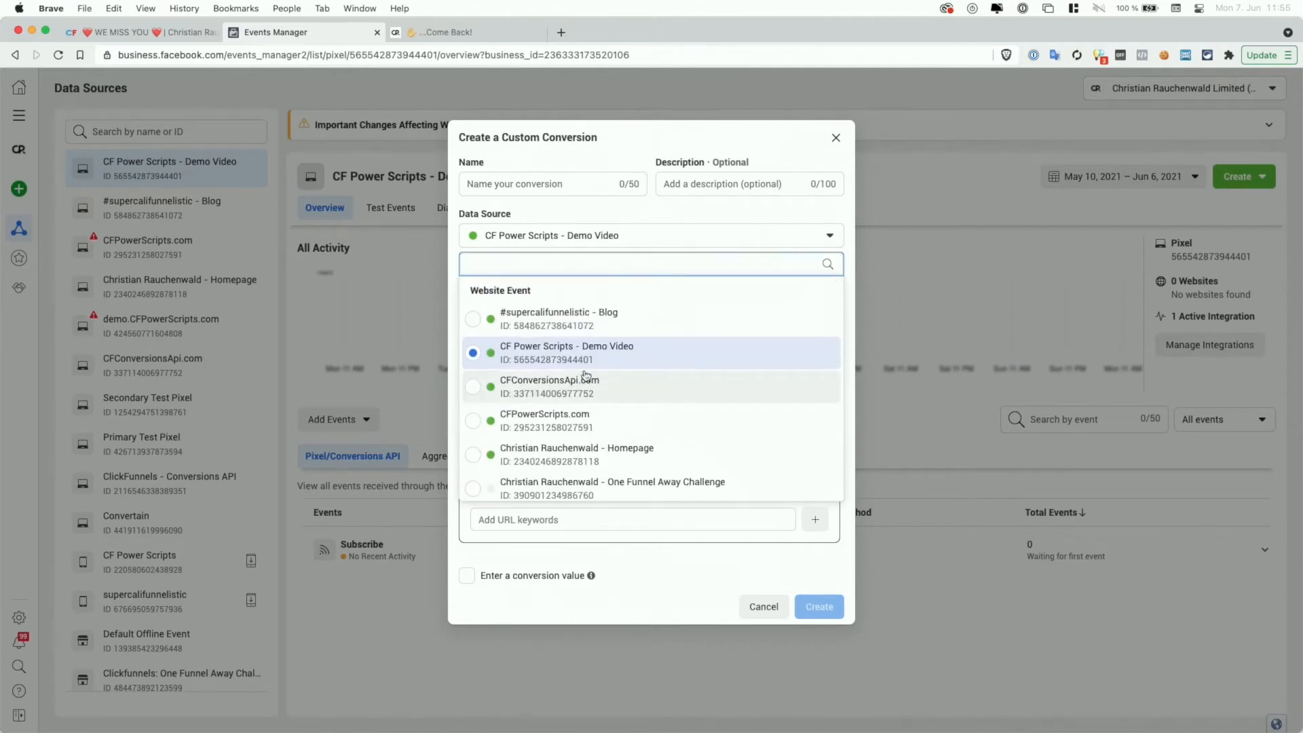
scroll(586, 375, down, 2)
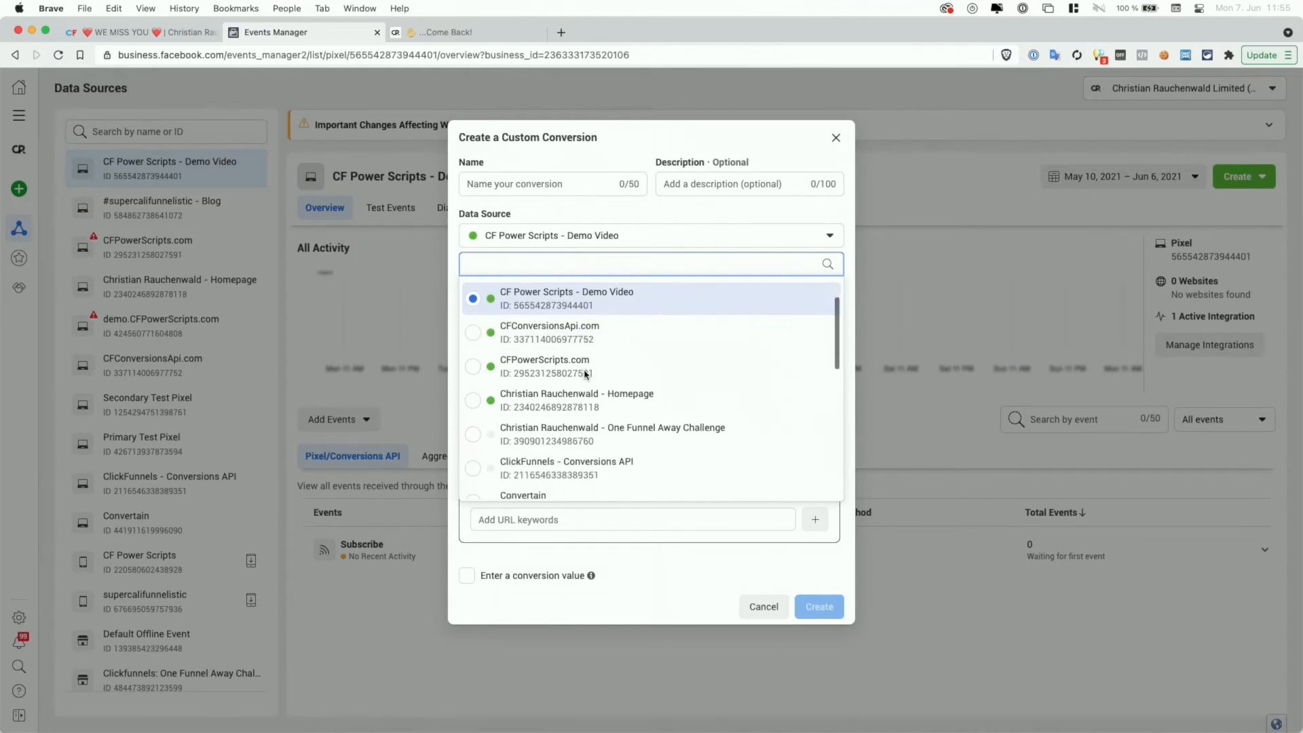
scroll(585, 375, down, 5)
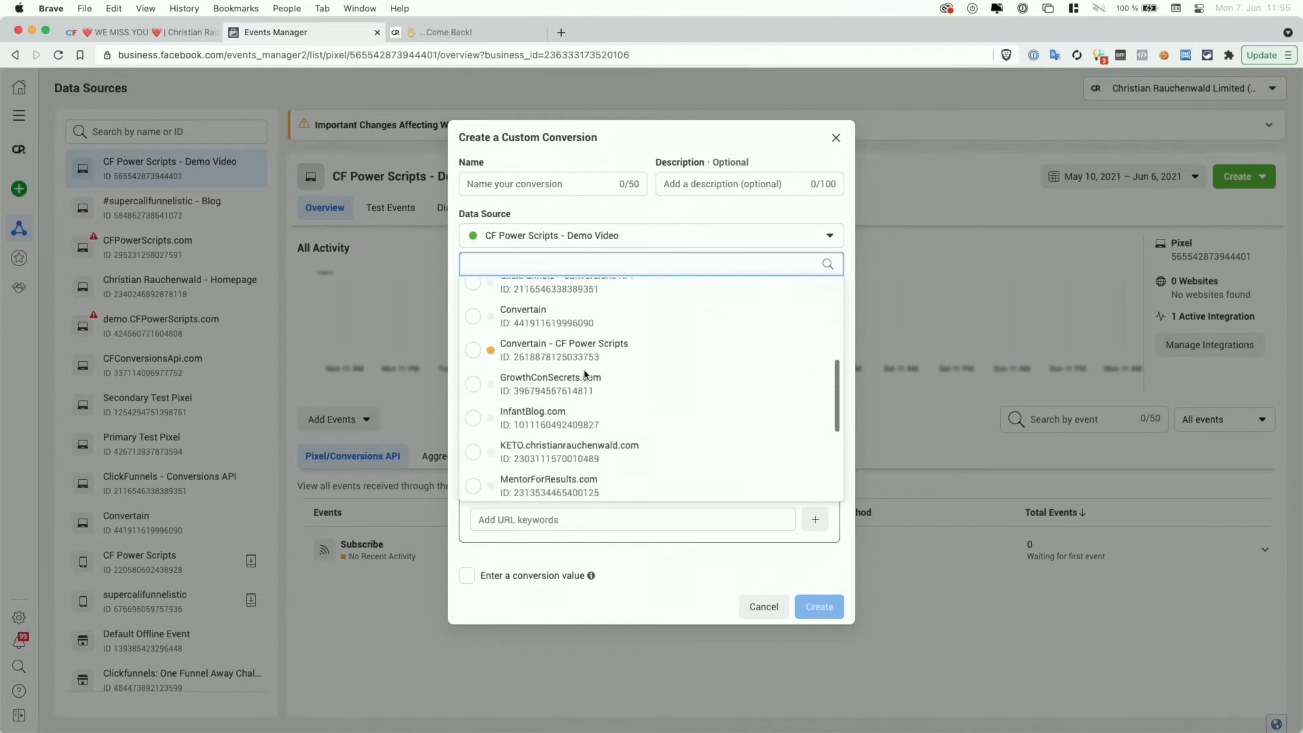
scroll(586, 376, down, 3)
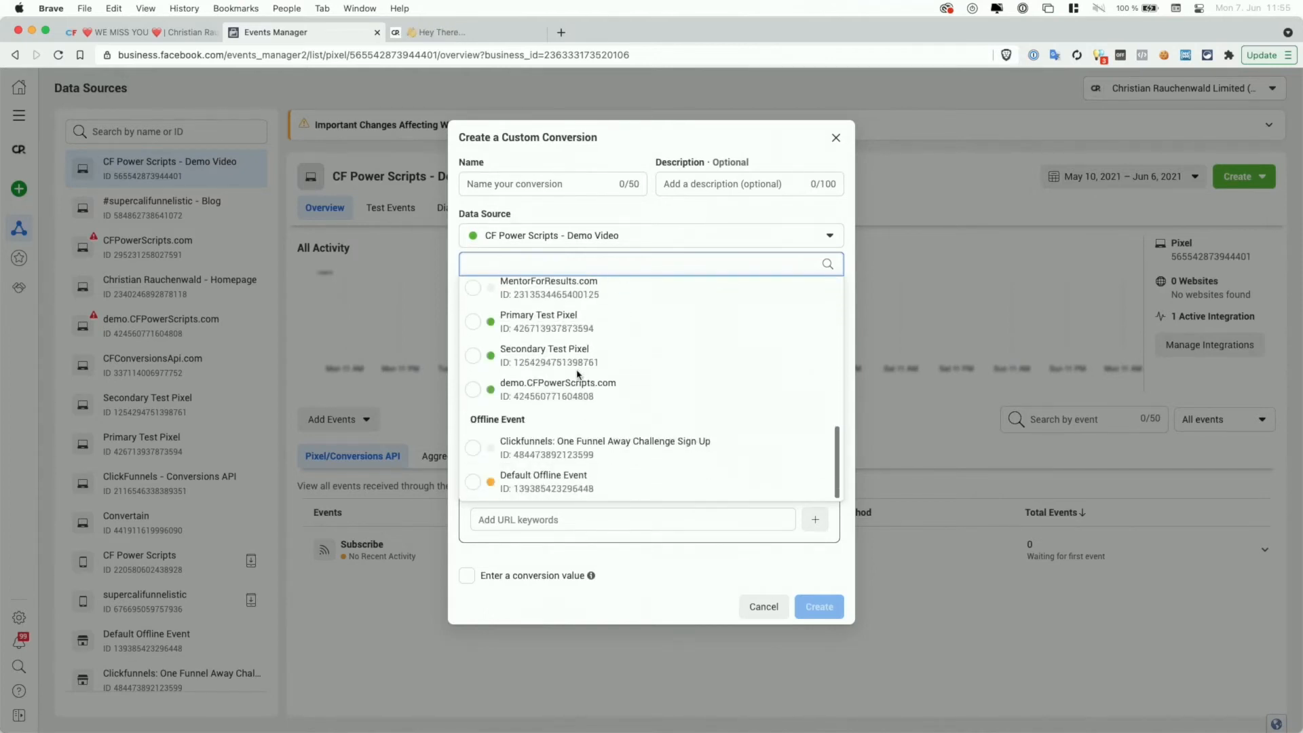
click(531, 328)
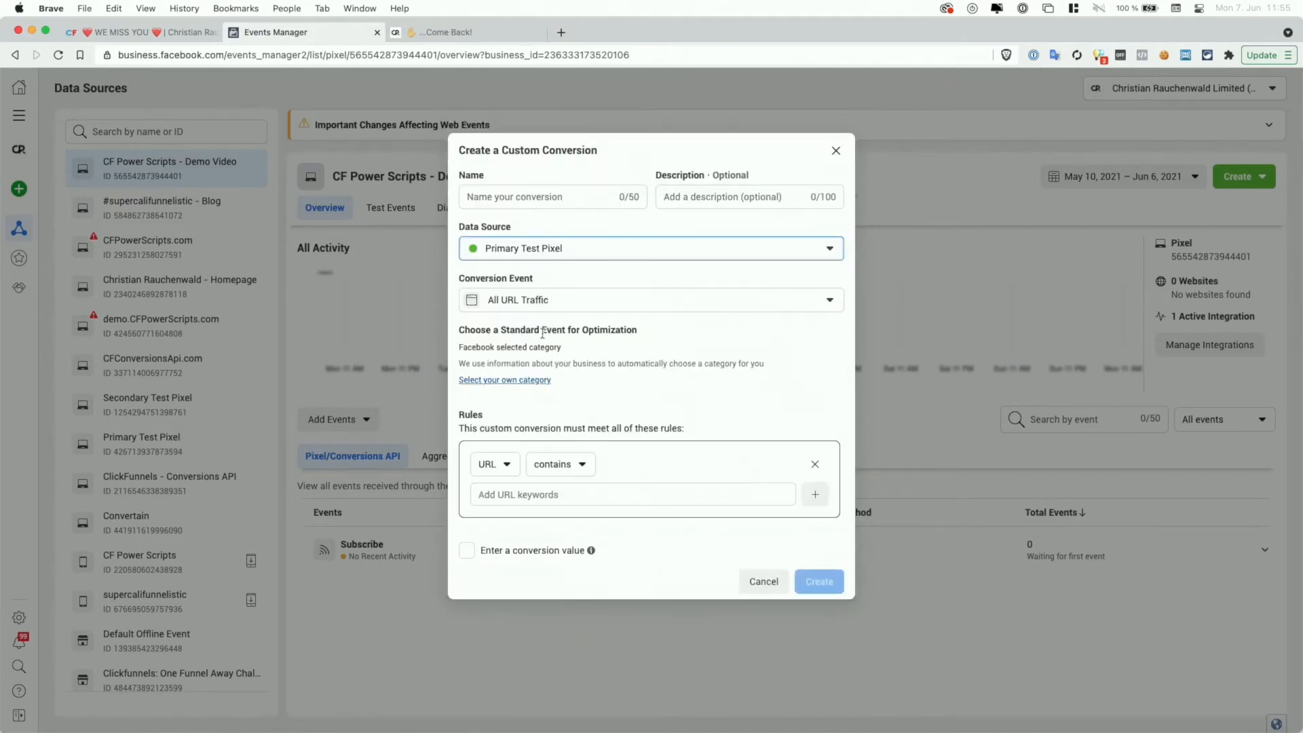
Choose the standard event View Content as the custom conversion's conversion event
click(564, 302)
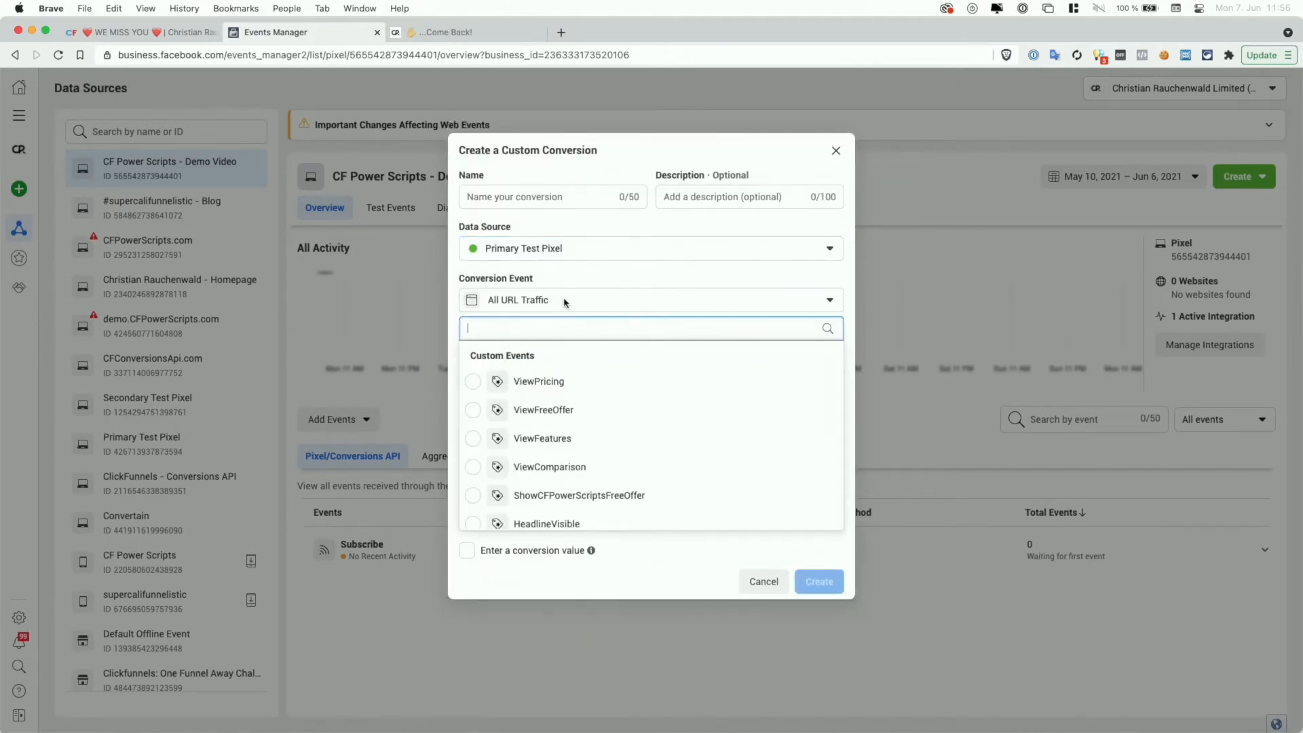
scroll(519, 405, down, 5)
scroll(515, 404, down, 6)
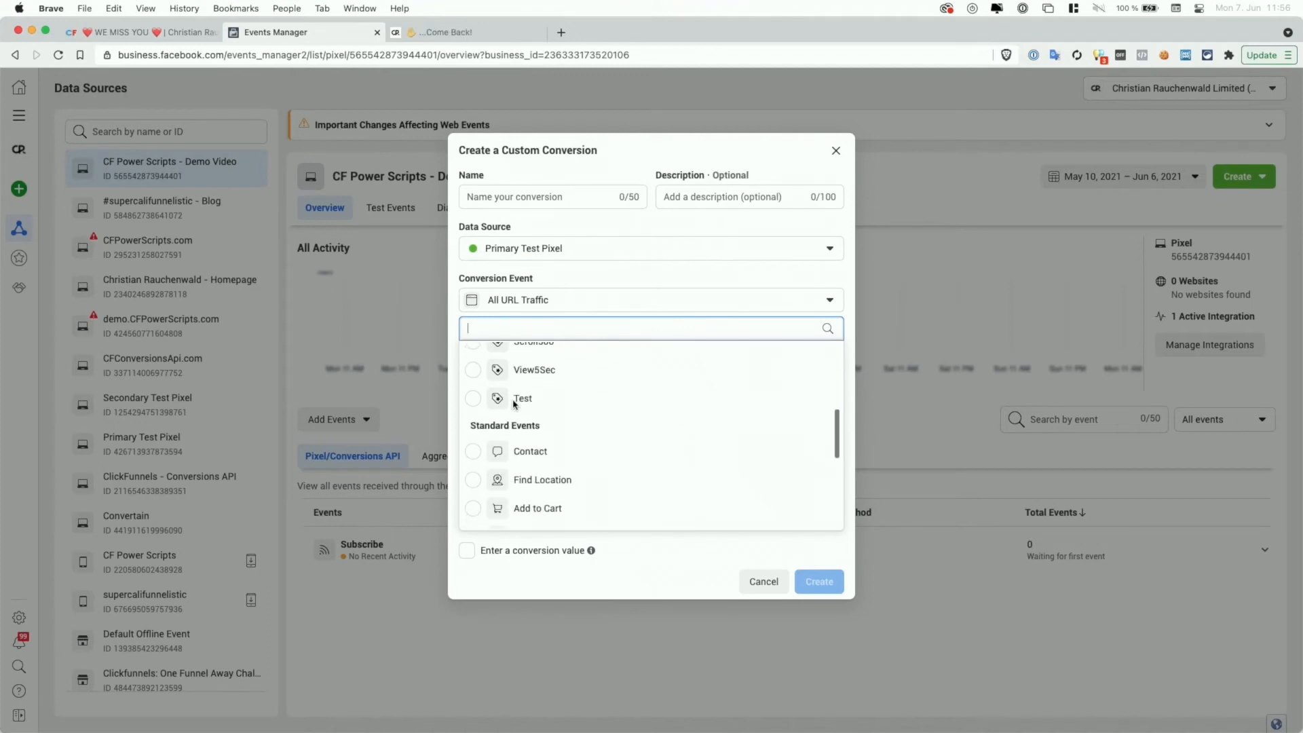
scroll(514, 405, up, 5)
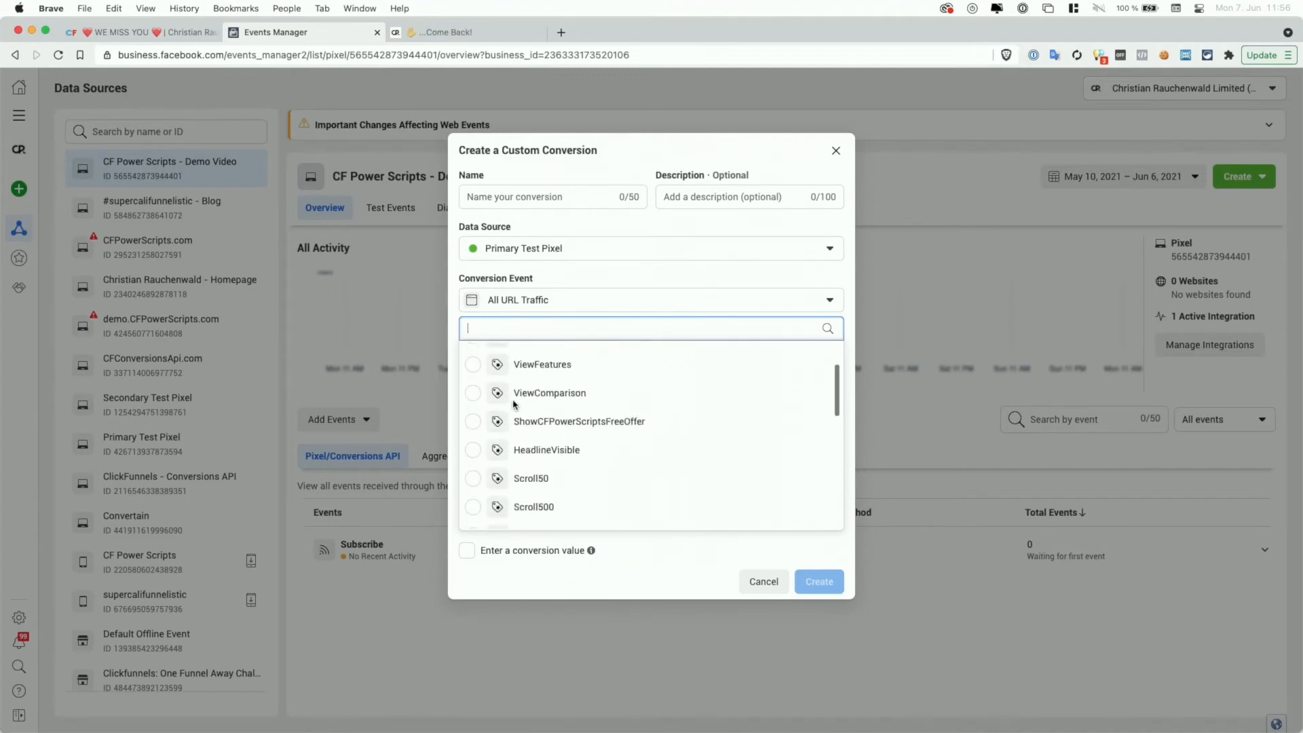
scroll(514, 405, down, 1)
scroll(514, 405, up, 1)
scroll(514, 405, up, 2)
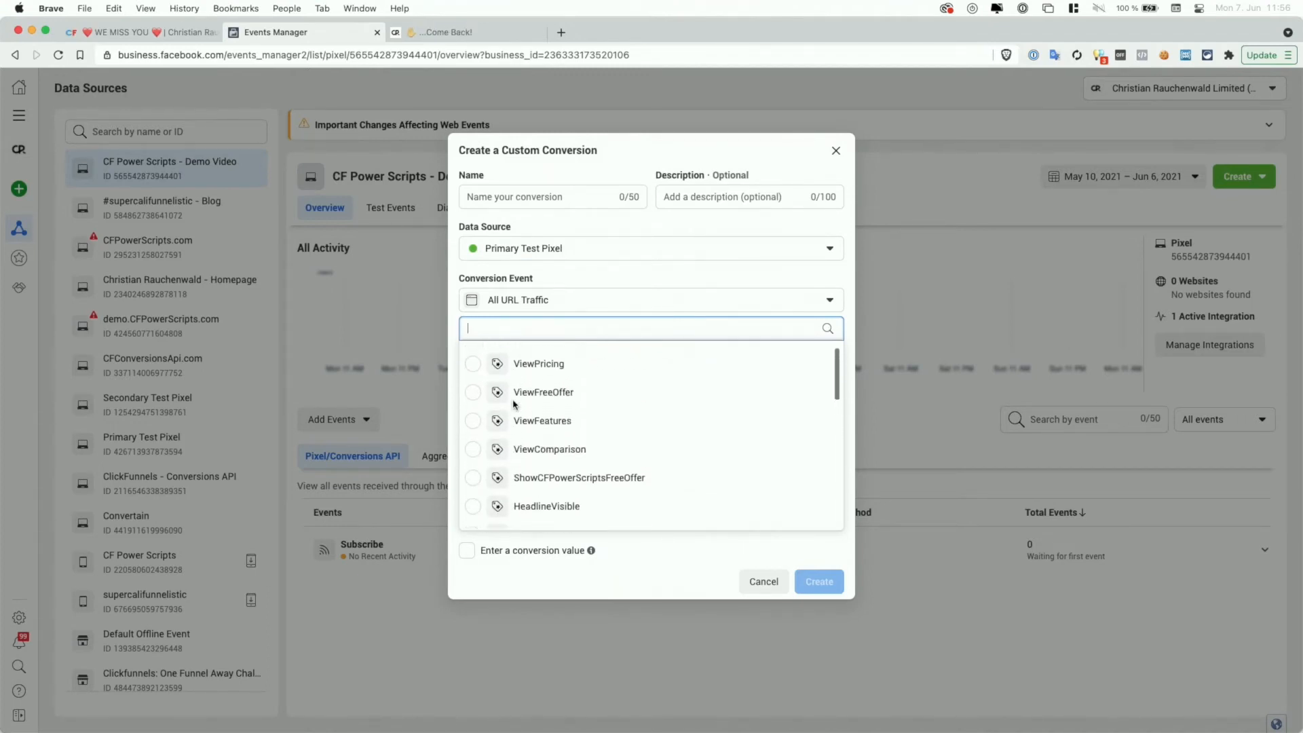
scroll(514, 405, down, 10)
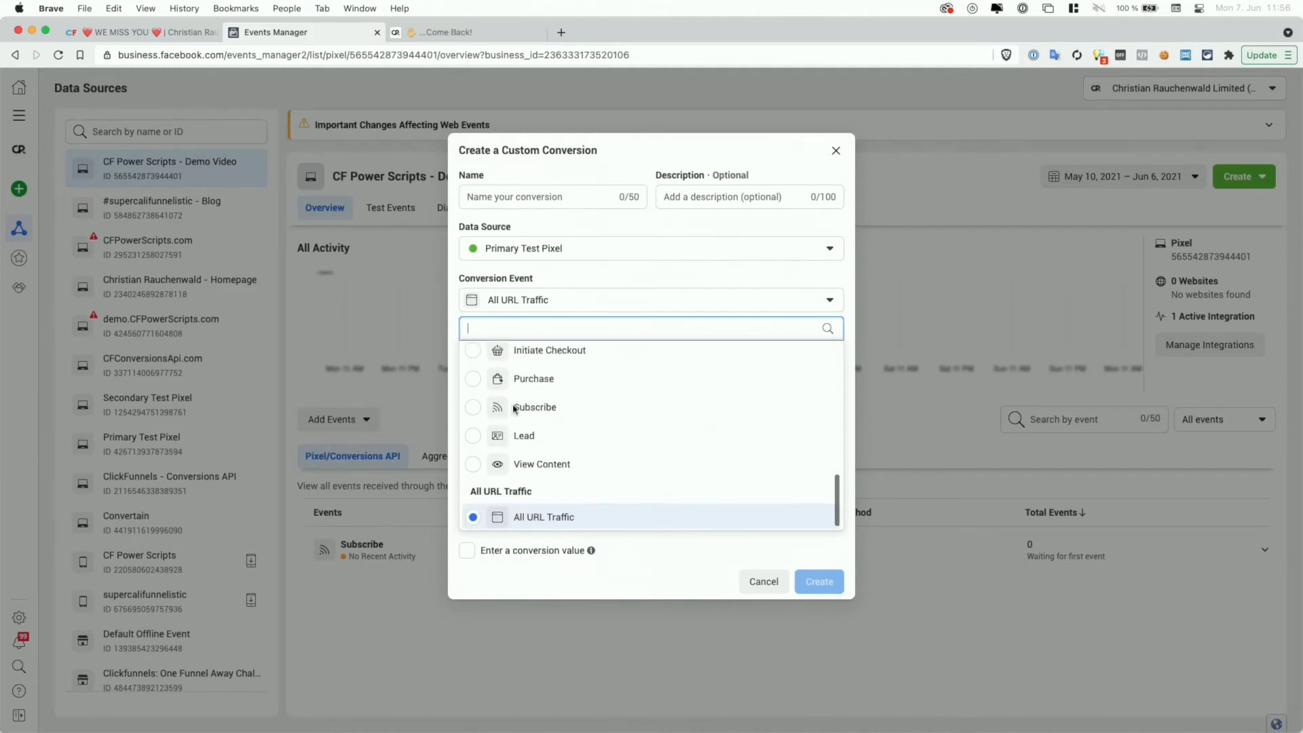
click(474, 466)
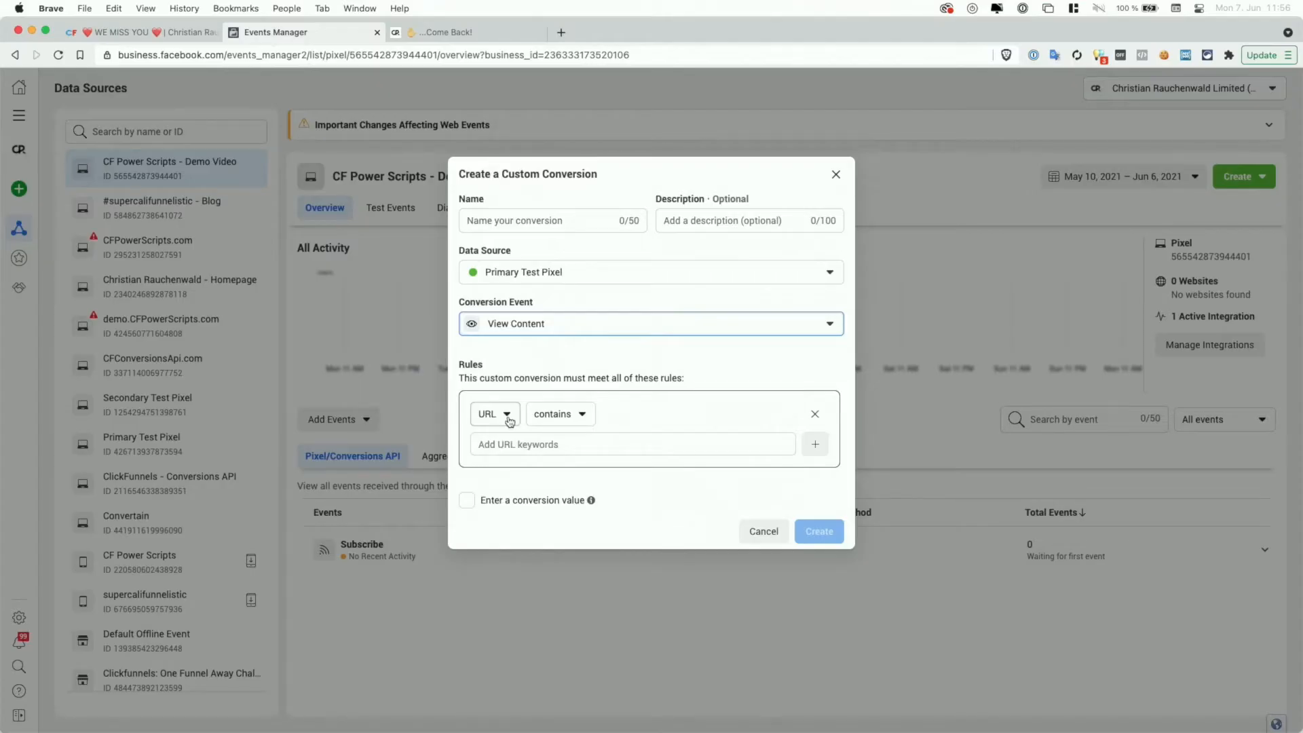
Base the custom conversion's rule on Event Parameters with the stepId parameter
click(507, 416)
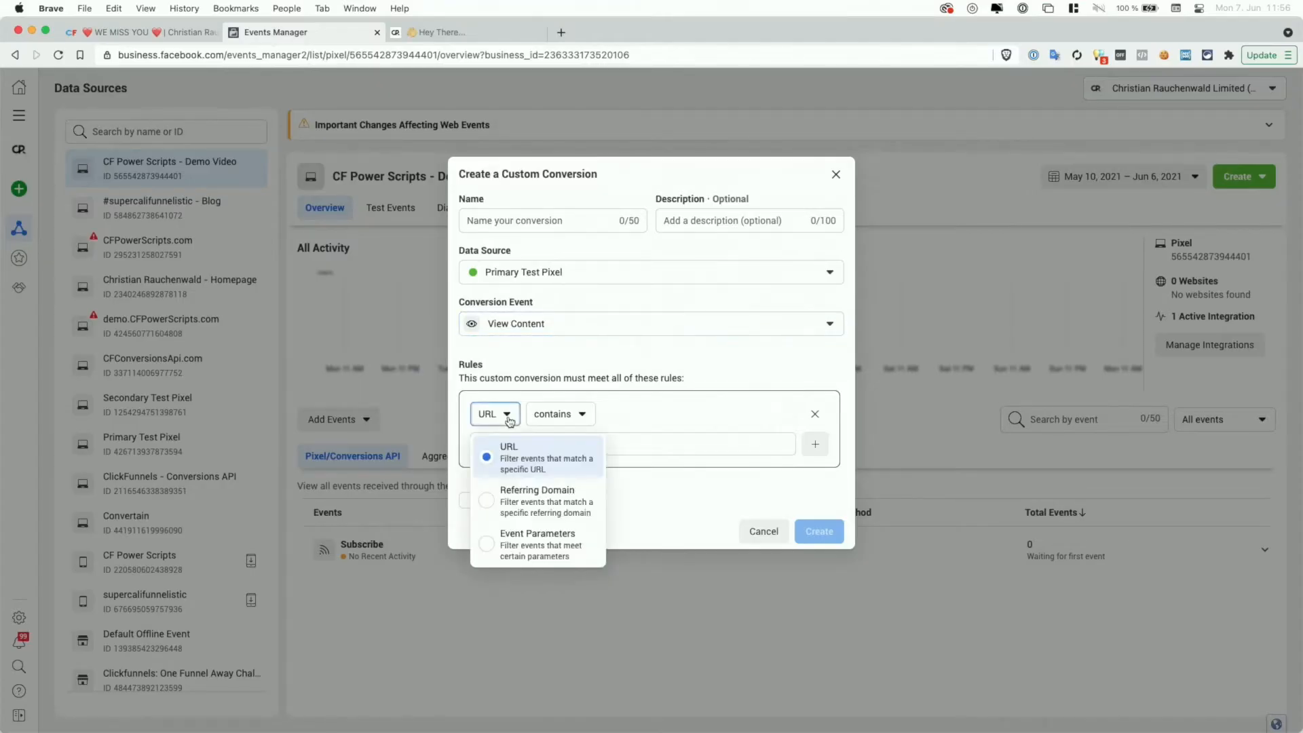
click(488, 547)
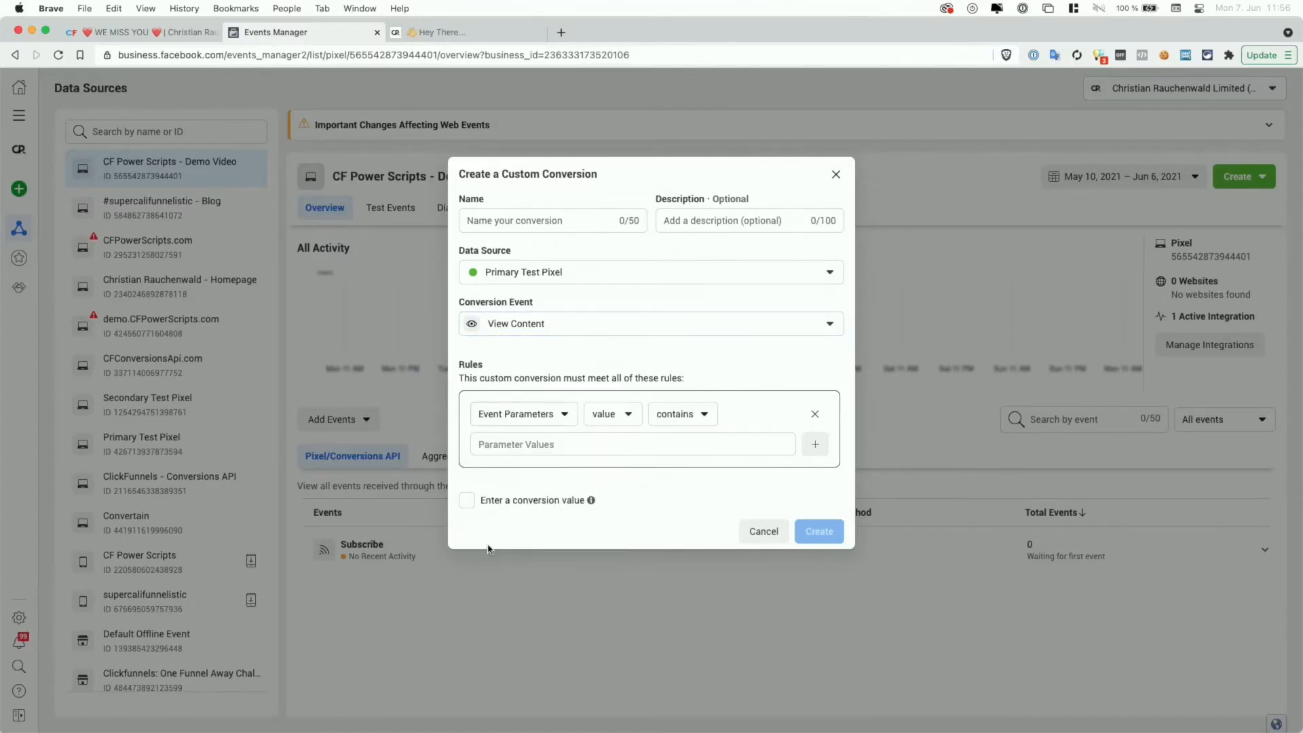
click(630, 415)
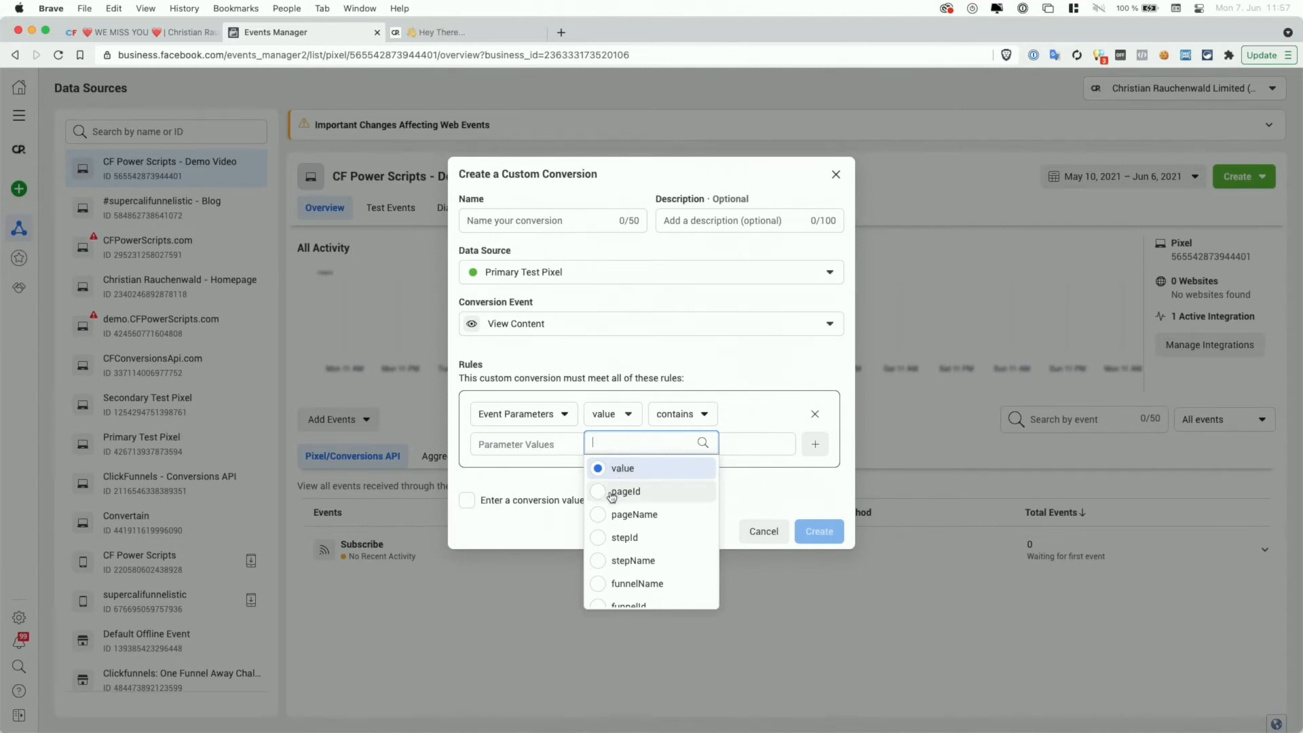
scroll(612, 497, down, 3)
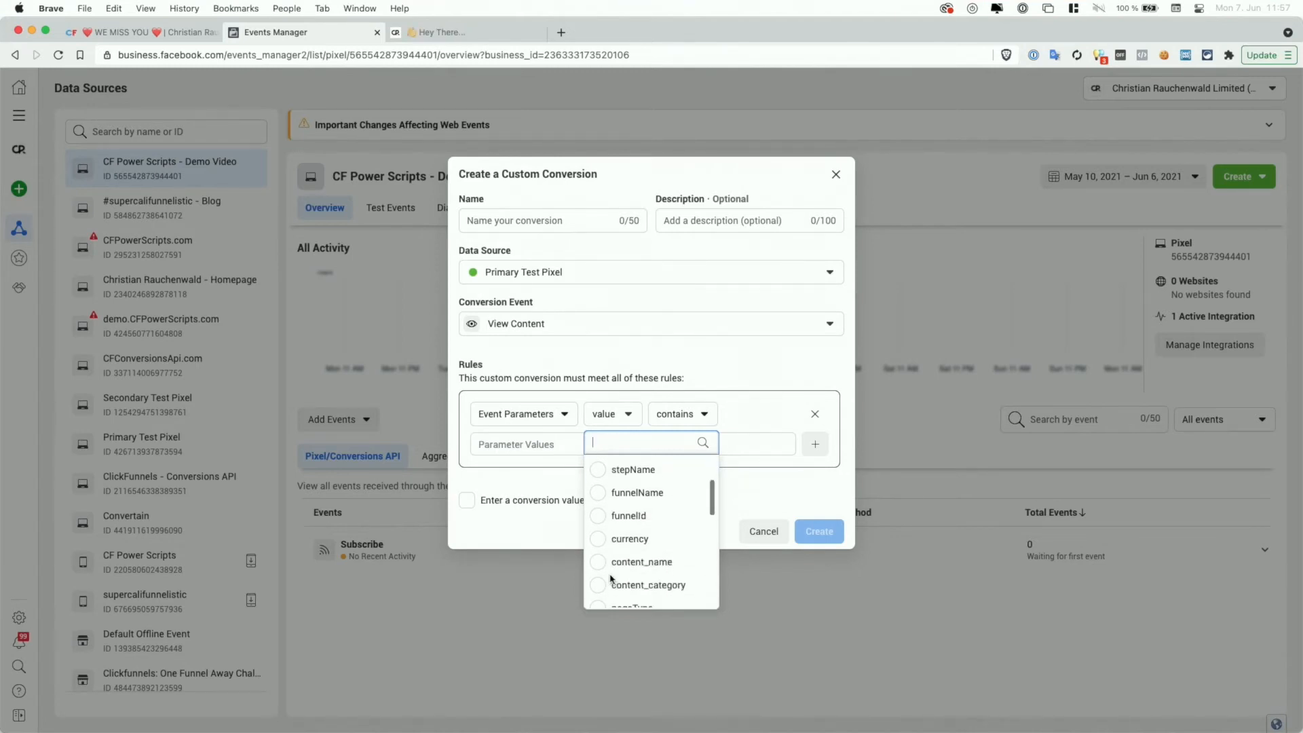
scroll(610, 578, down, 5)
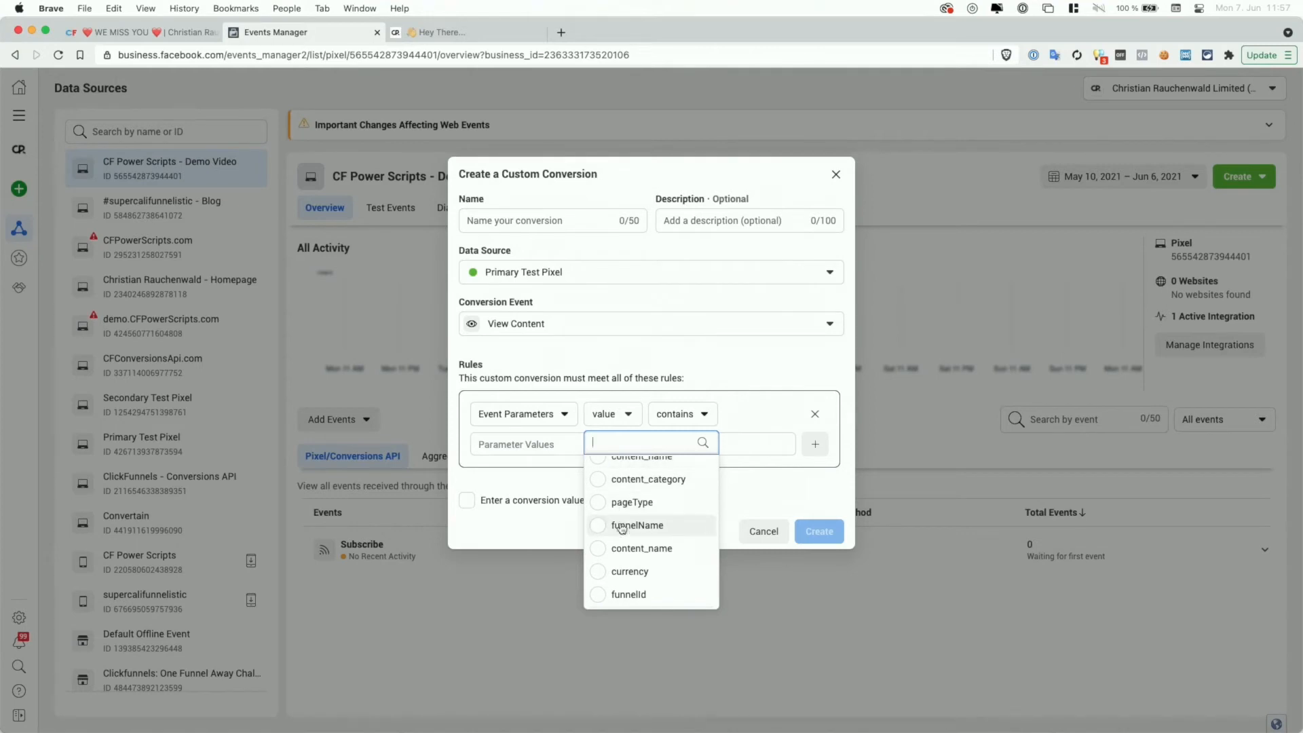
scroll(621, 527, up, 8)
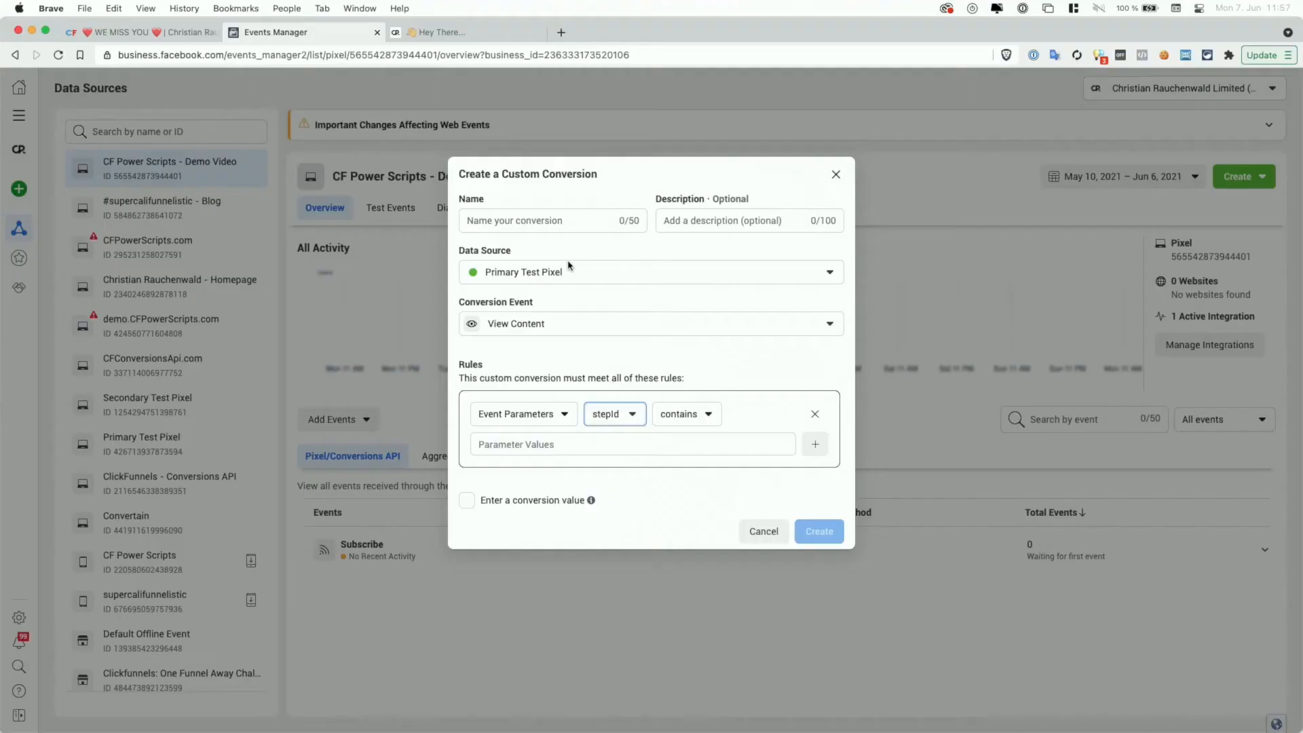
Name the custom conversion "View Landingpage" and activate the rule's empty parameter value field
click(550, 220)
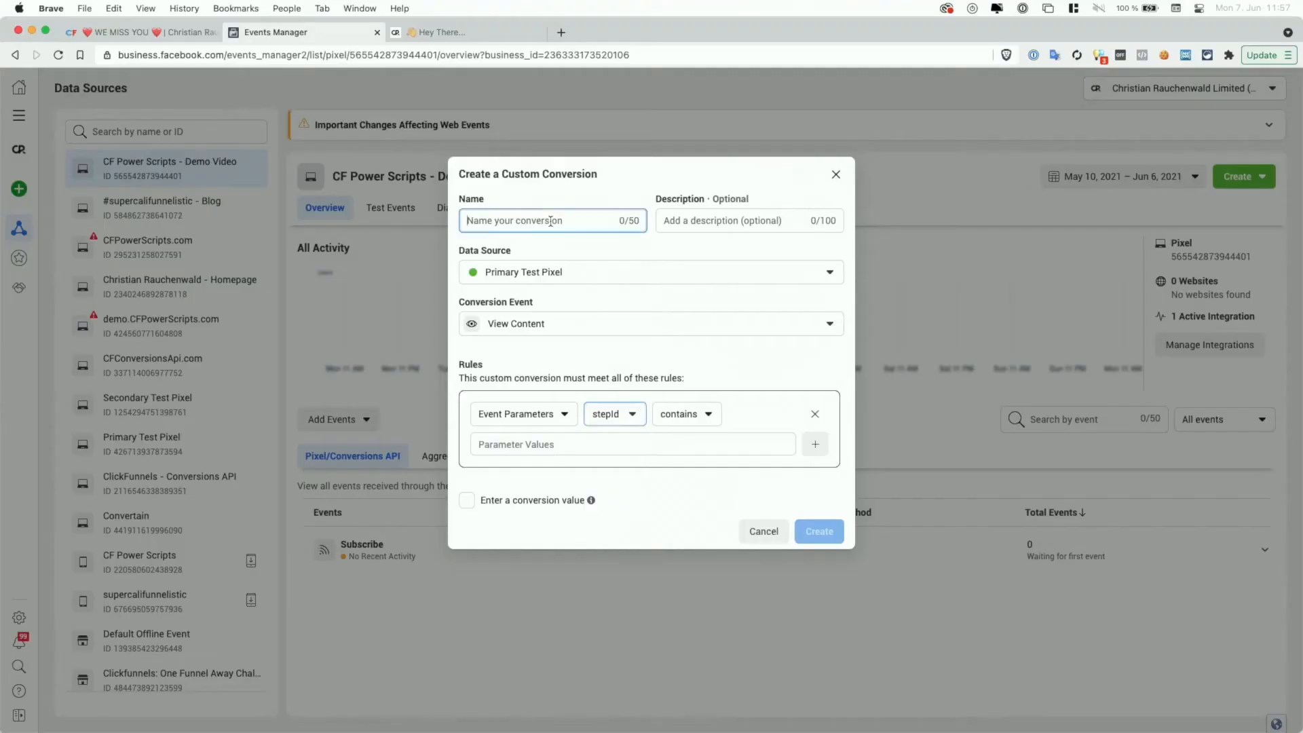
text(View)
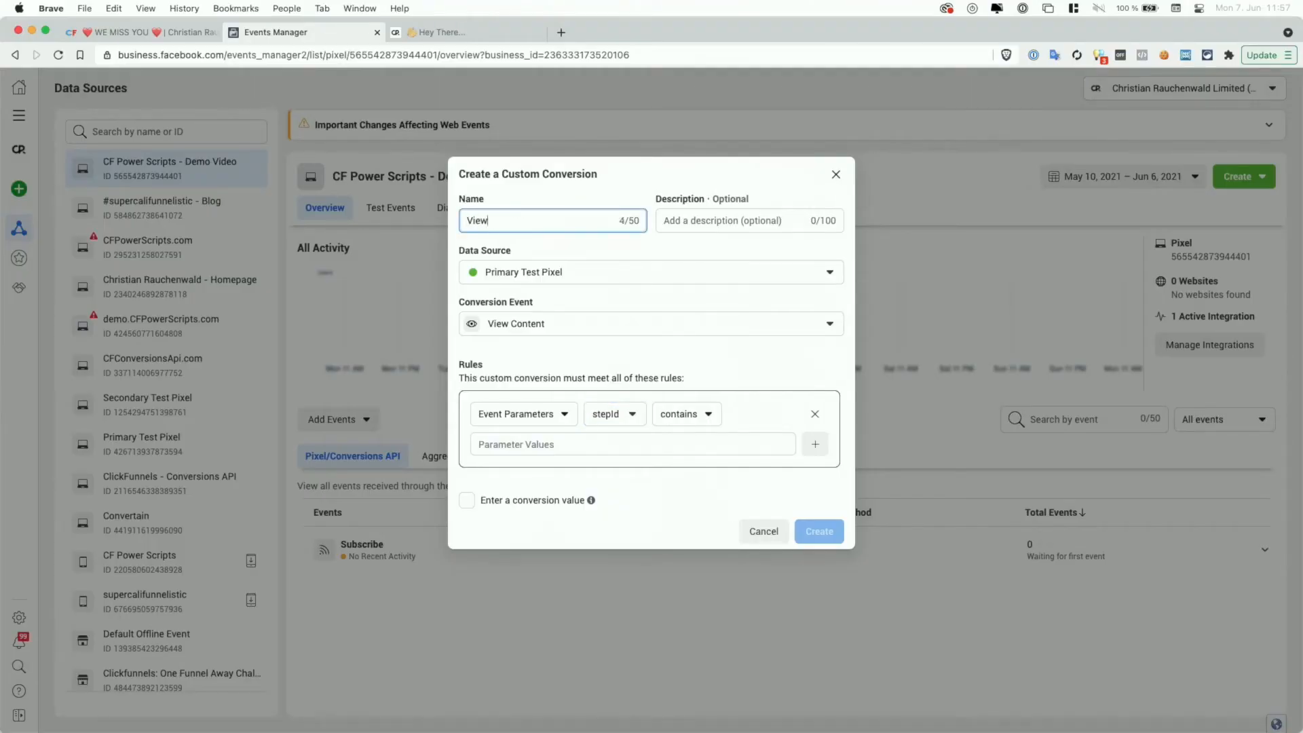
text( Landingpage)
click(542, 445)
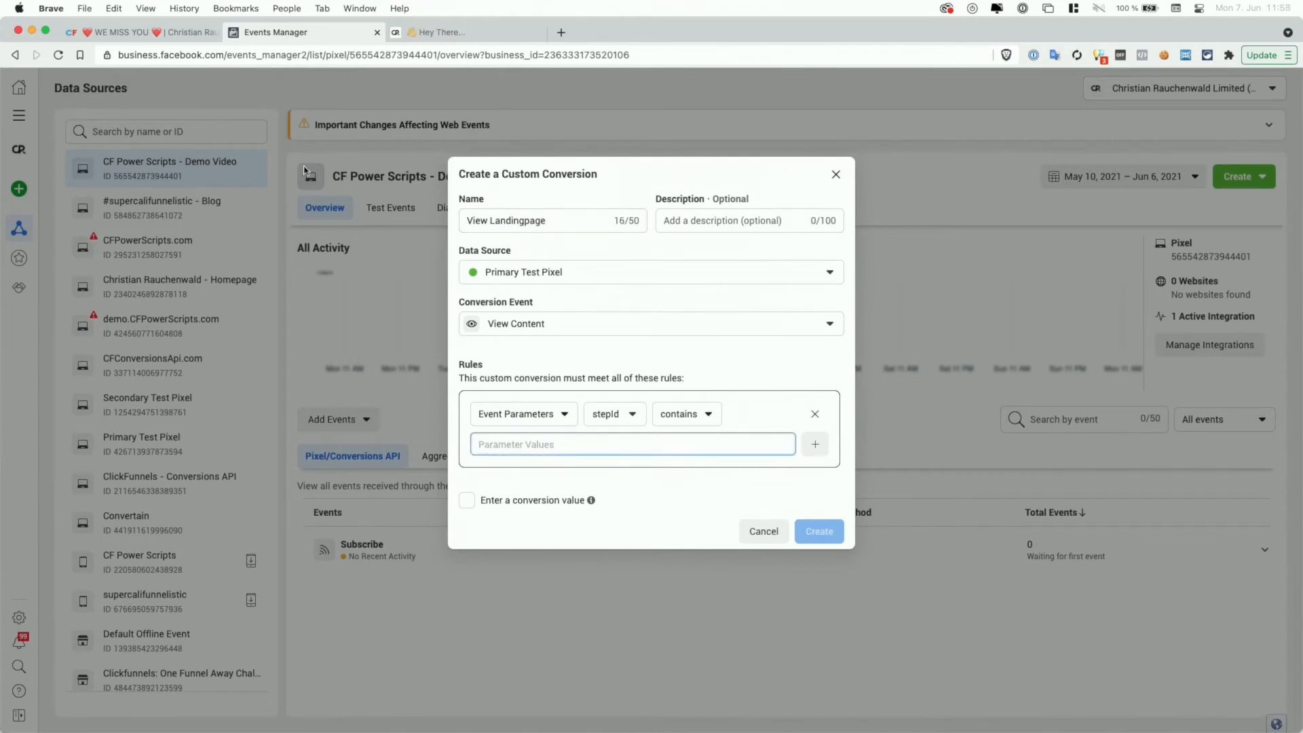
In CF Power Scripts, look up the Funnel ID of the CF Power Scripts - Demo Funnel and reopen that funnel's page
click(213, 28)
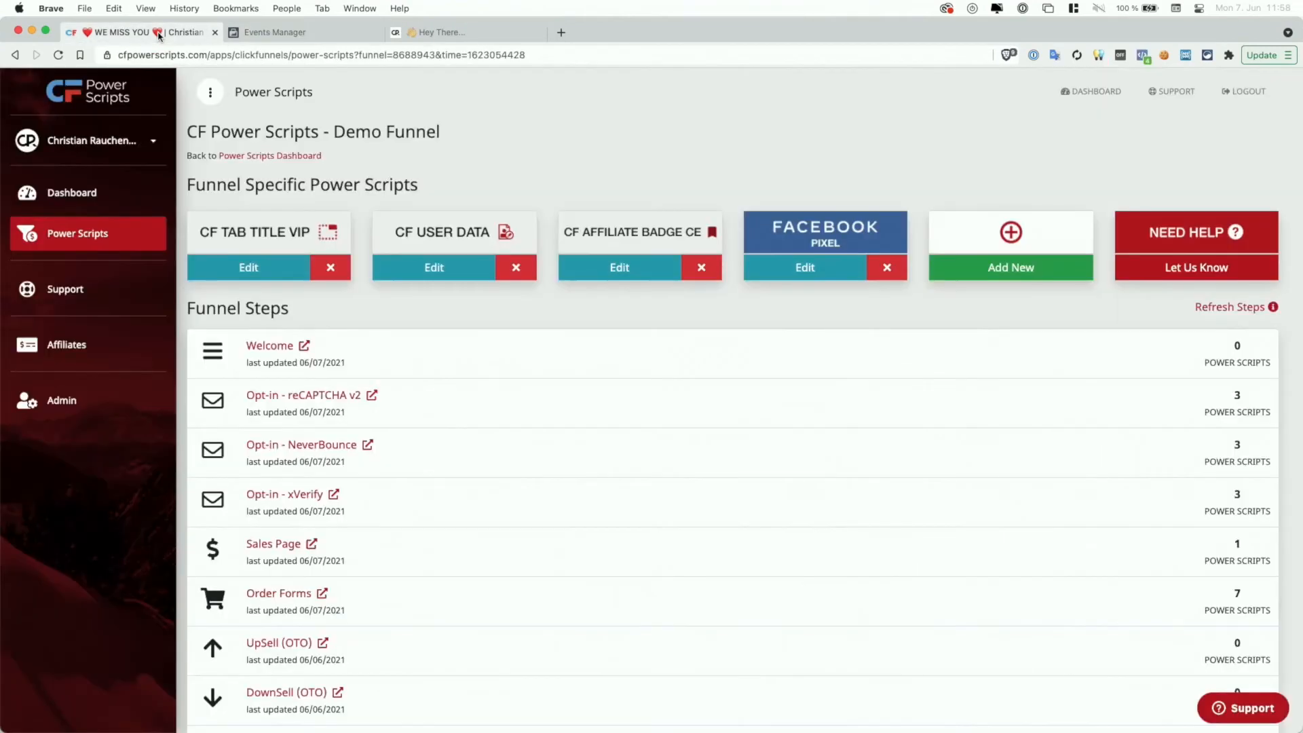
click(293, 156)
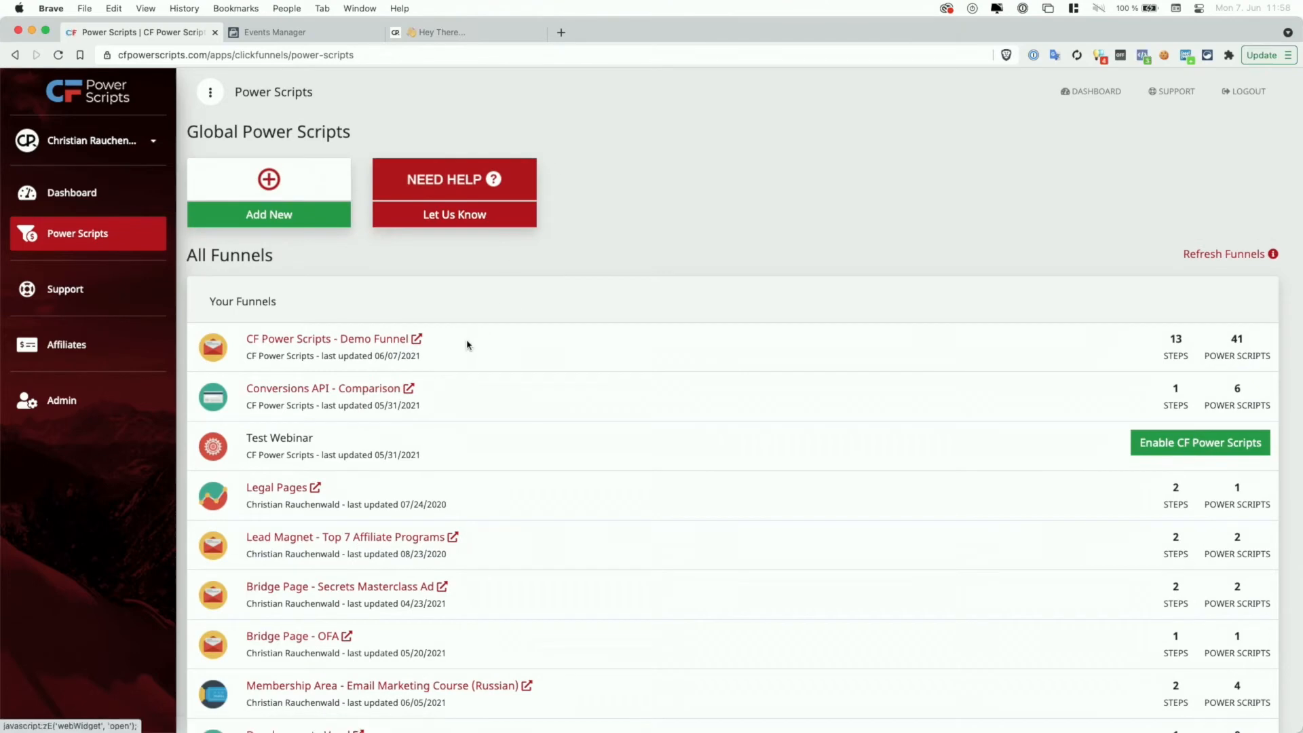
click(417, 339)
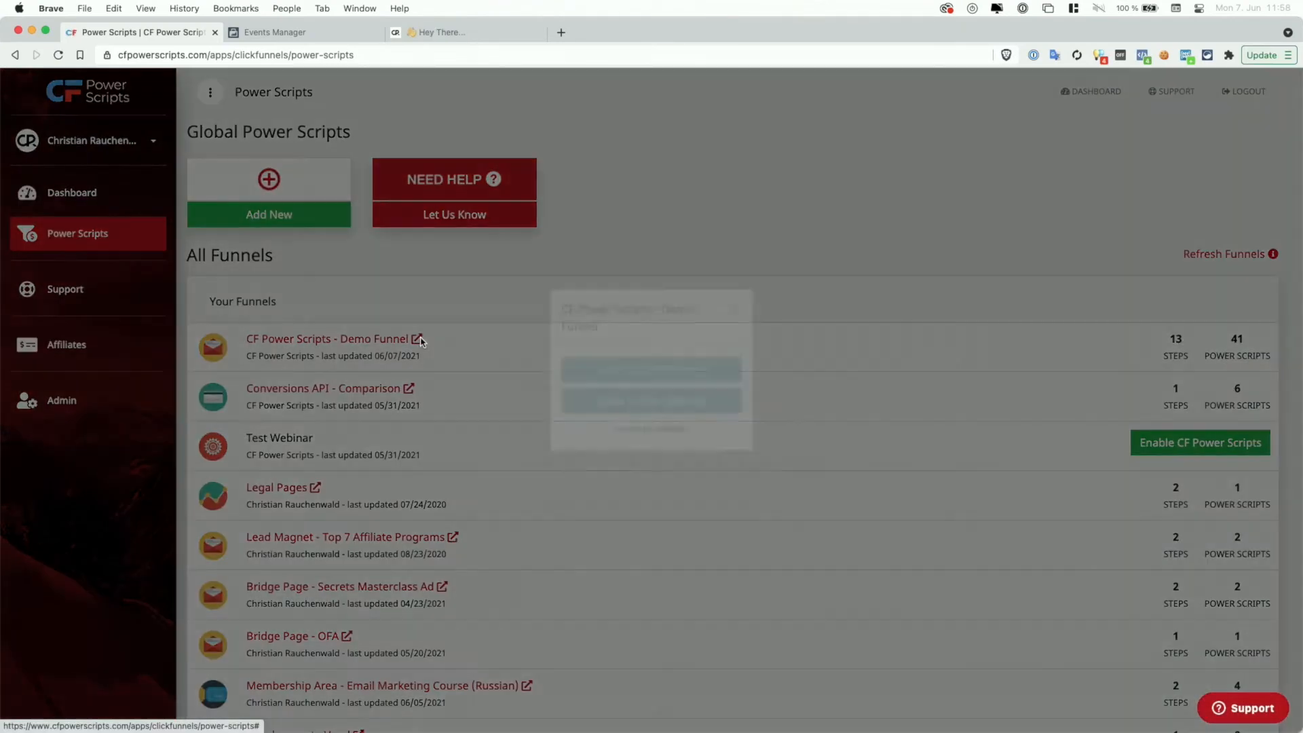
double_click(673, 458)
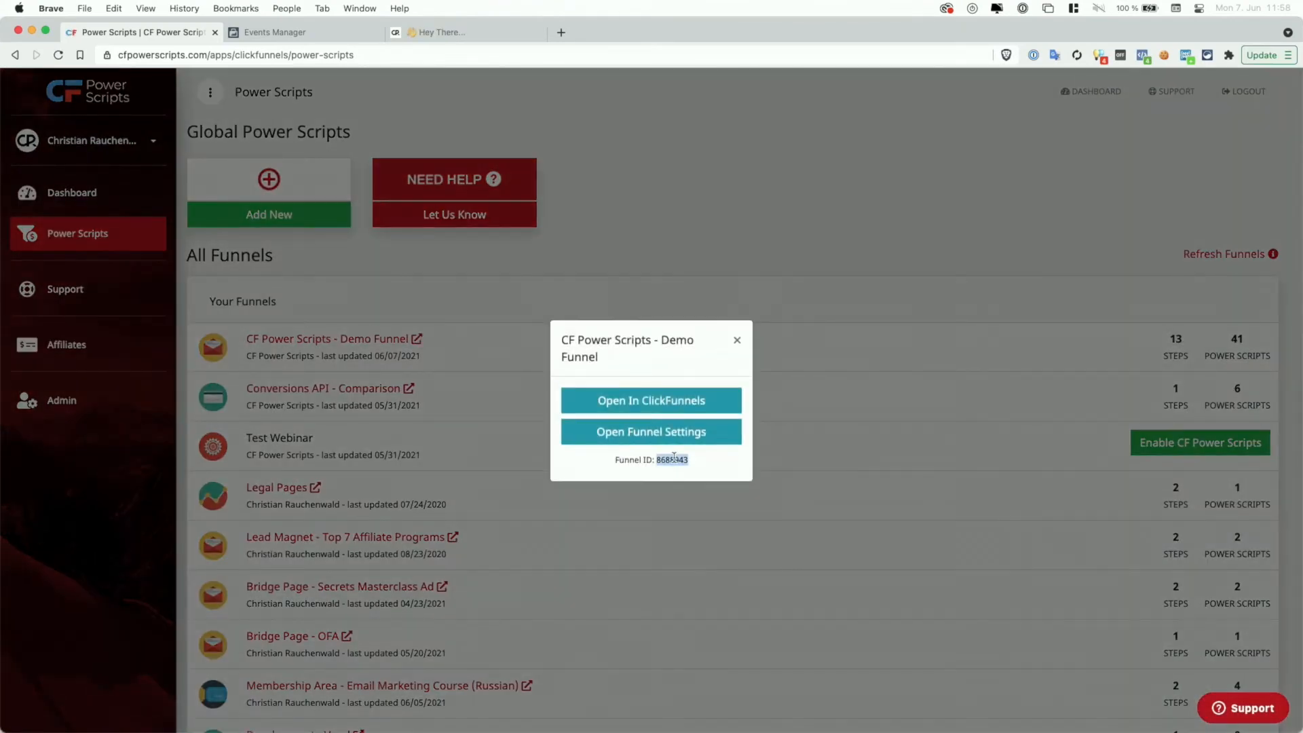
click(737, 340)
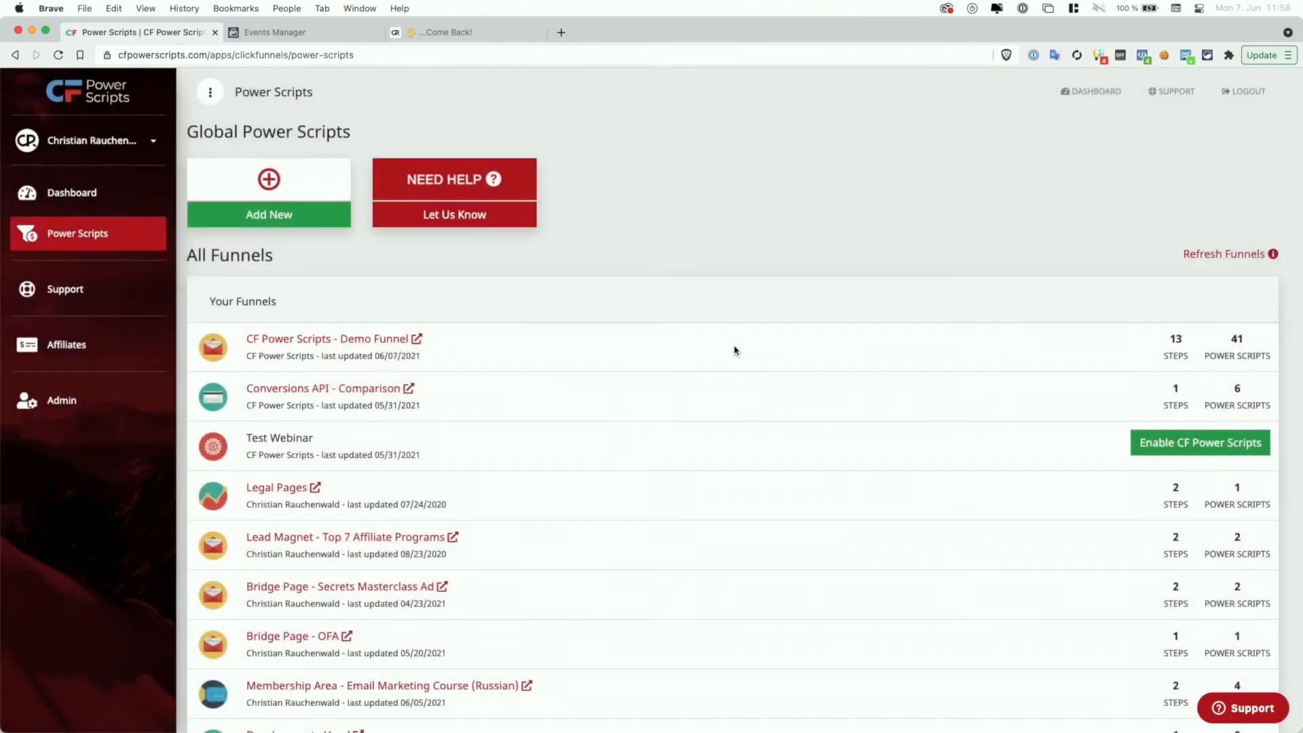
click(350, 344)
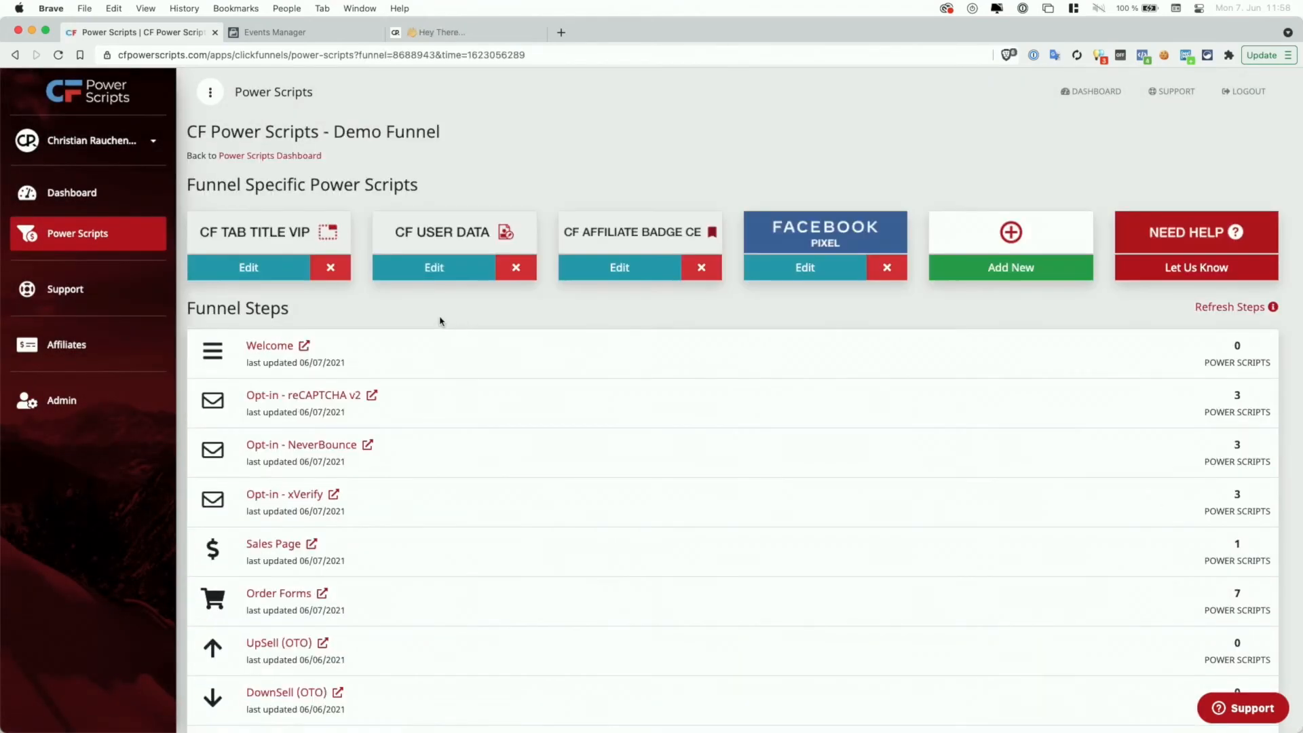
Open the Welcome funnel step's details and copy its Funnel Step ID
click(305, 349)
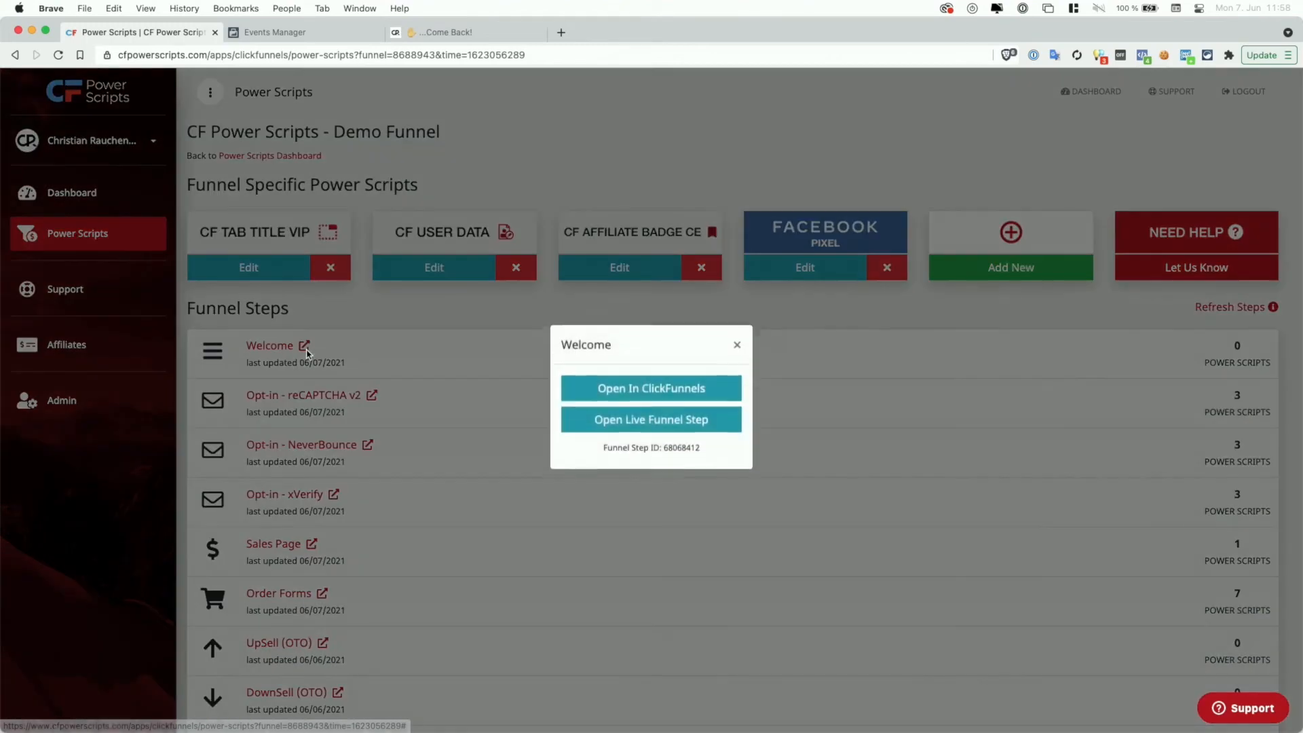
double_click(684, 450)
key(super+c)
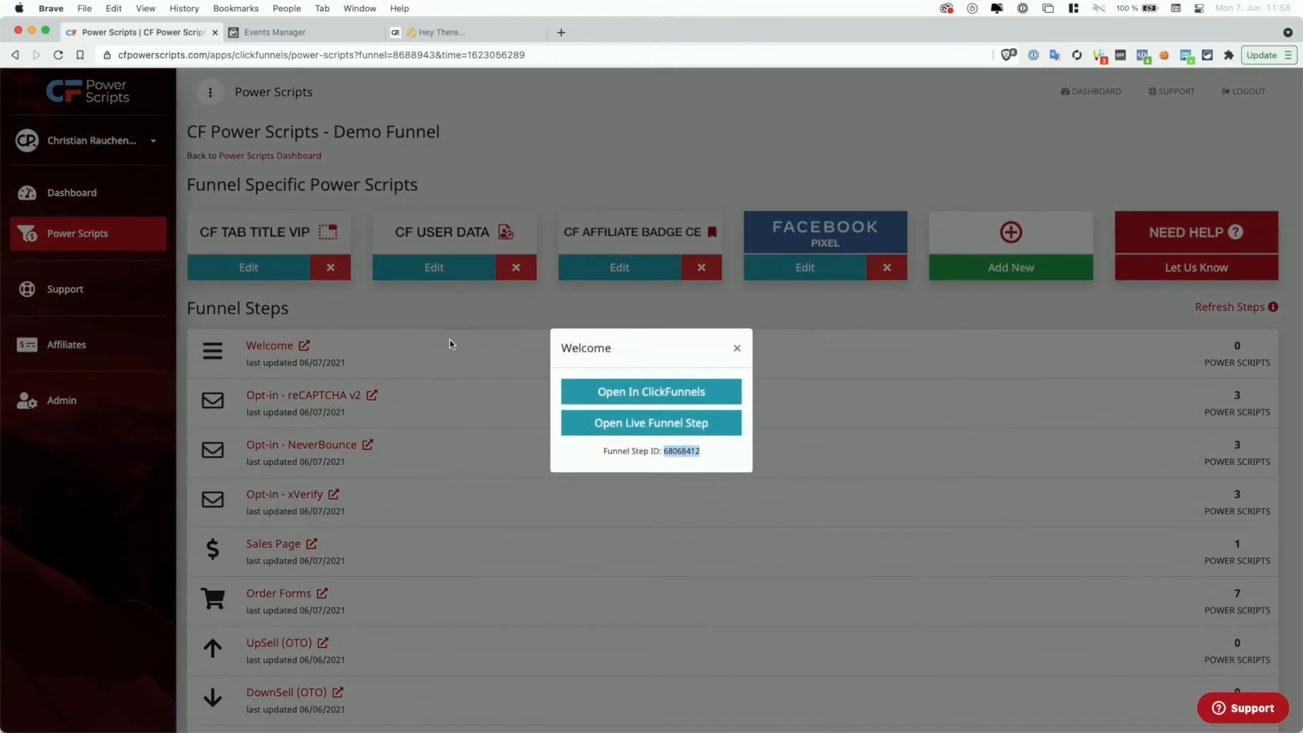
Open the Welcome funnel step, look up the Funnel Page ID of its Welcome page, and close the details
click(449, 343)
click(274, 349)
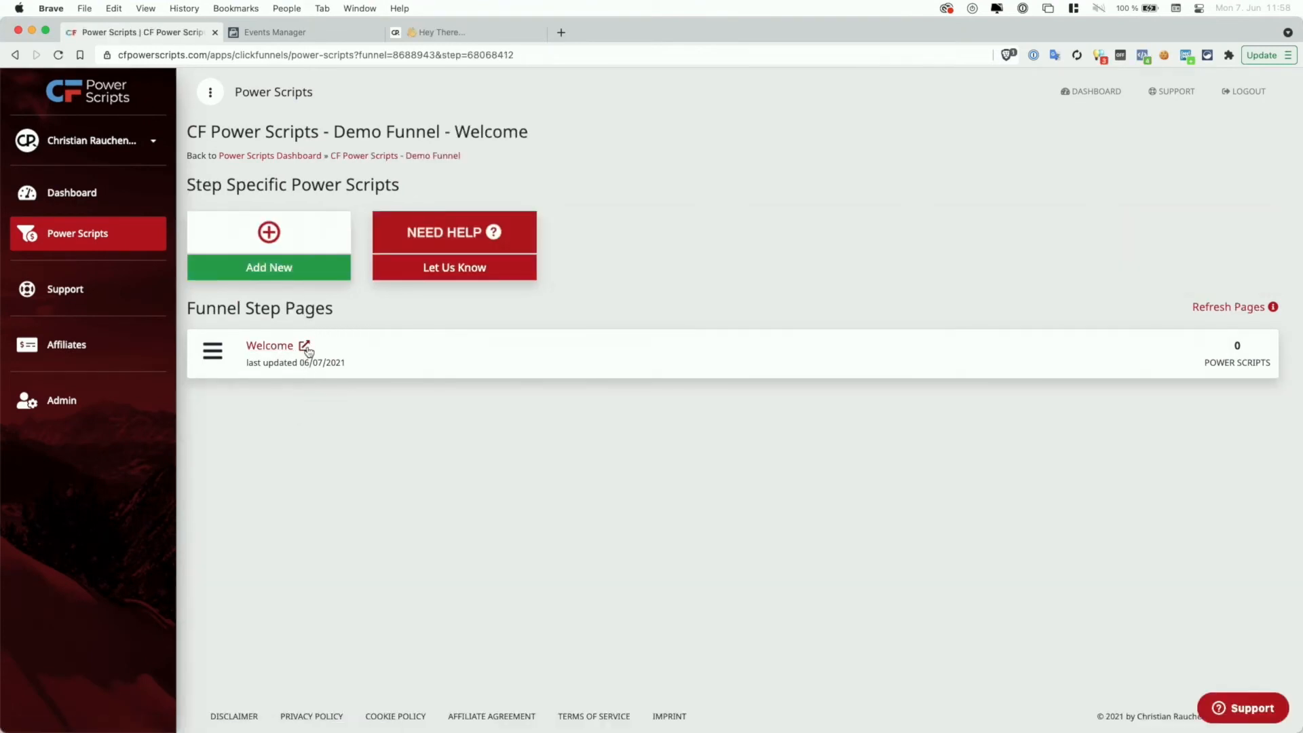
click(305, 347)
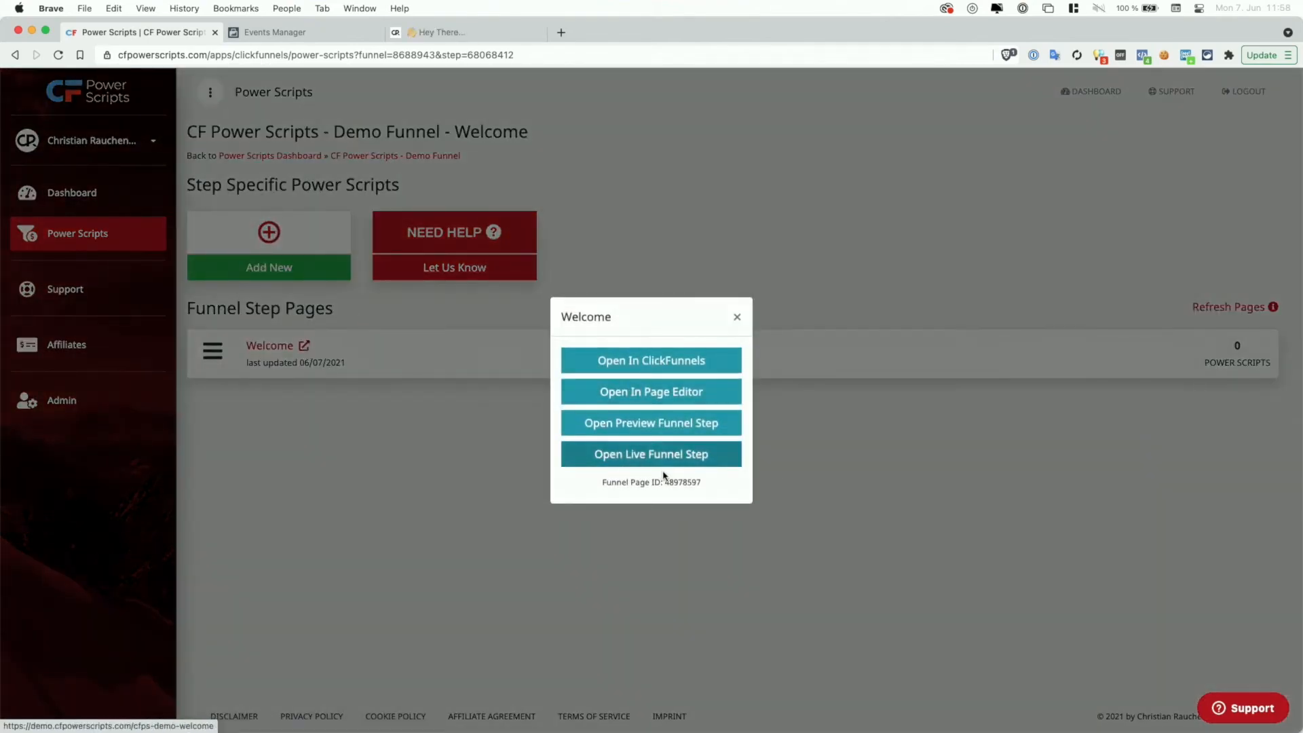
click(487, 454)
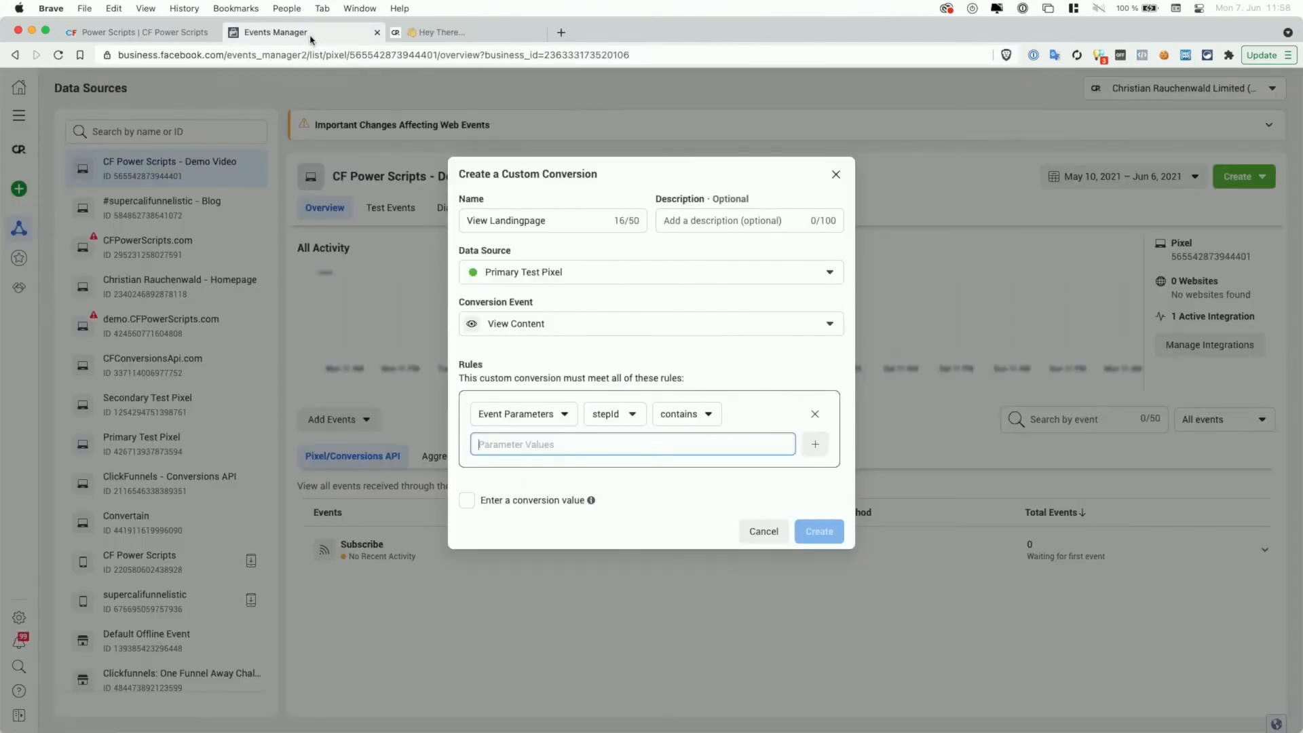
Switch to Events Manager and set the custom conversion rule's stepId parameter value to 68068412
click(315, 33)
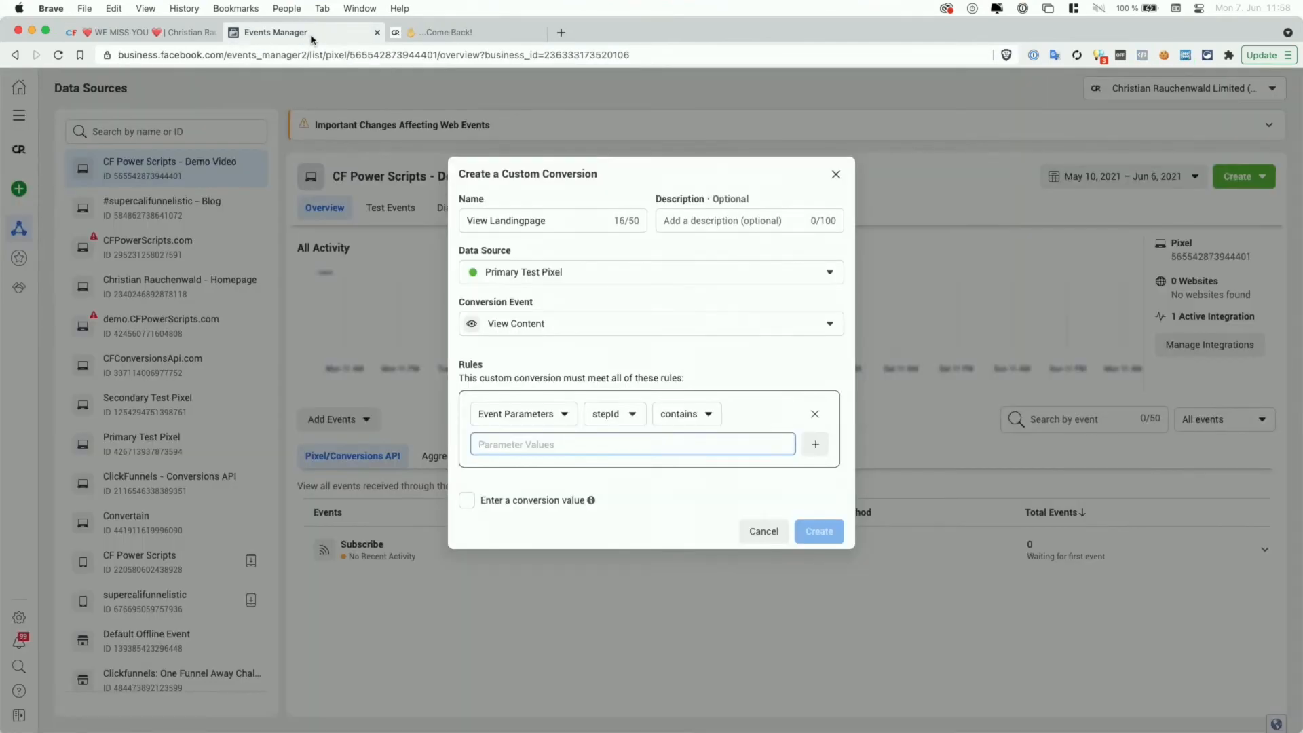
key(super+v)
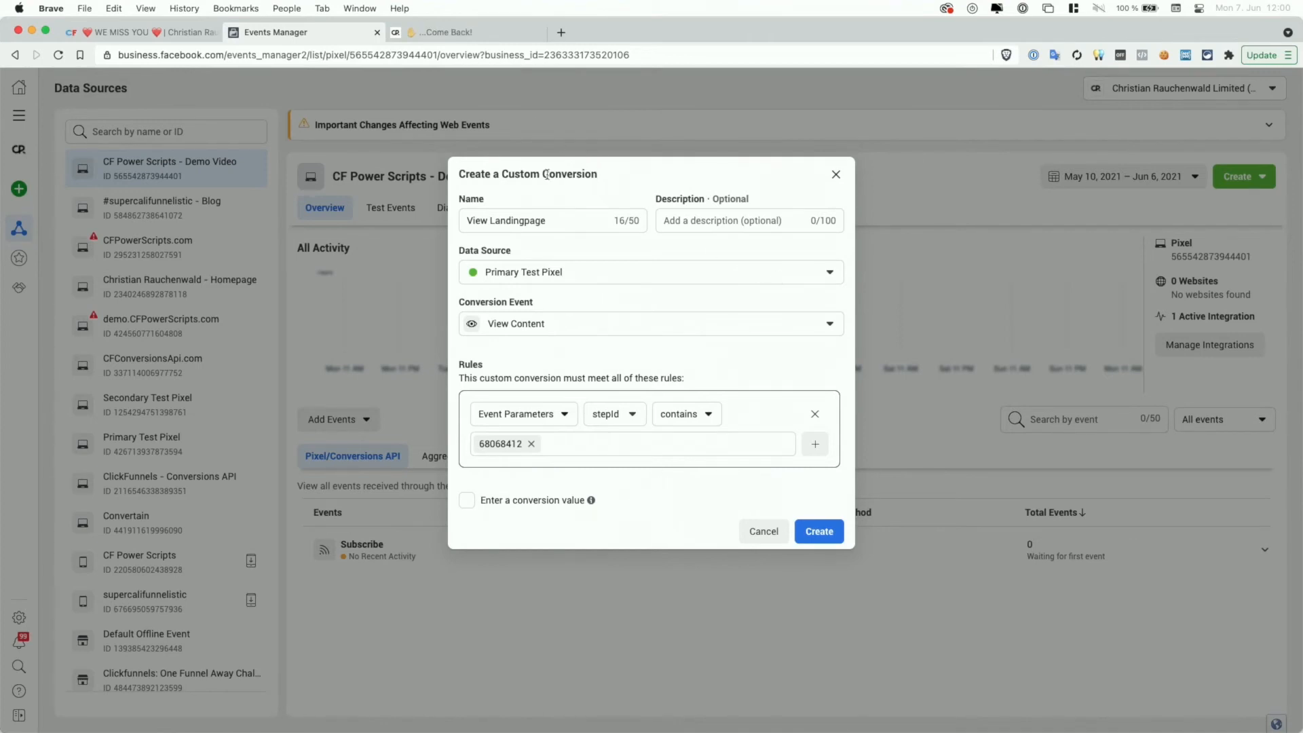
Open Facebook Ads Manager's Campaigns view in a new browser tab
key(super+t)
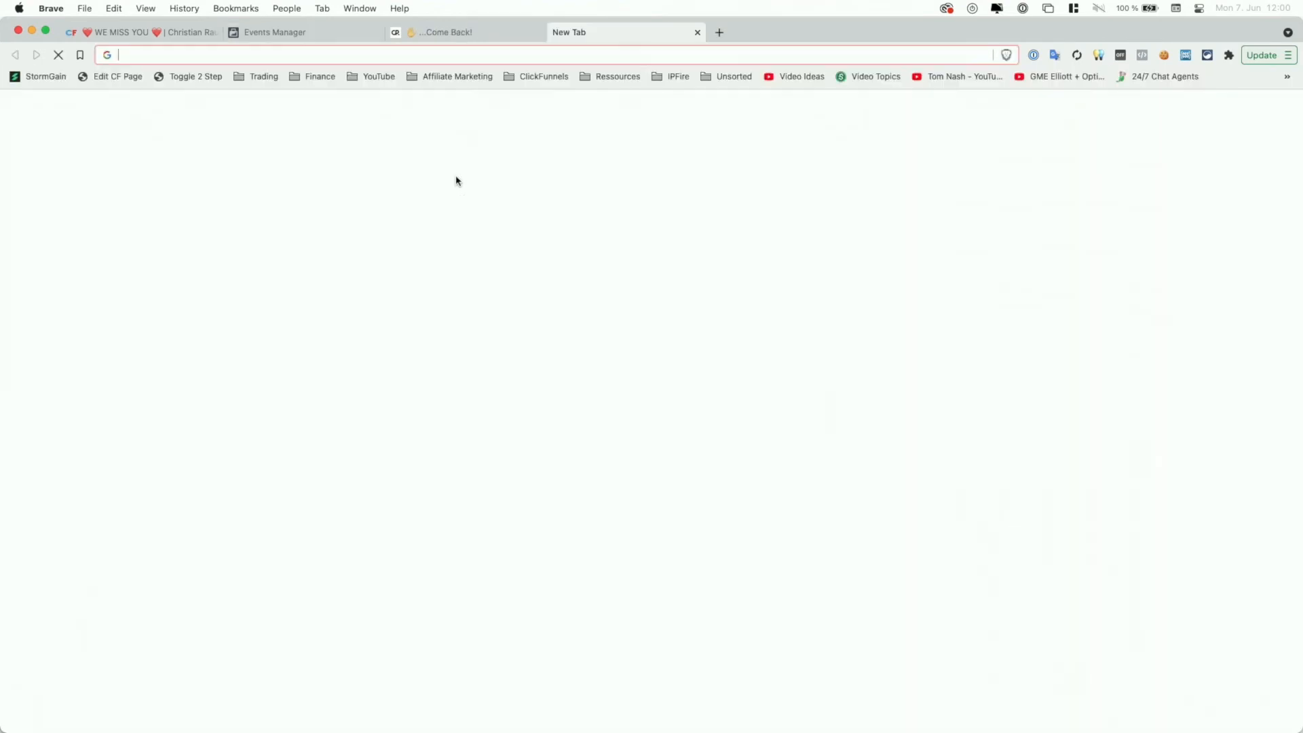
key(super+v)
key(Return)
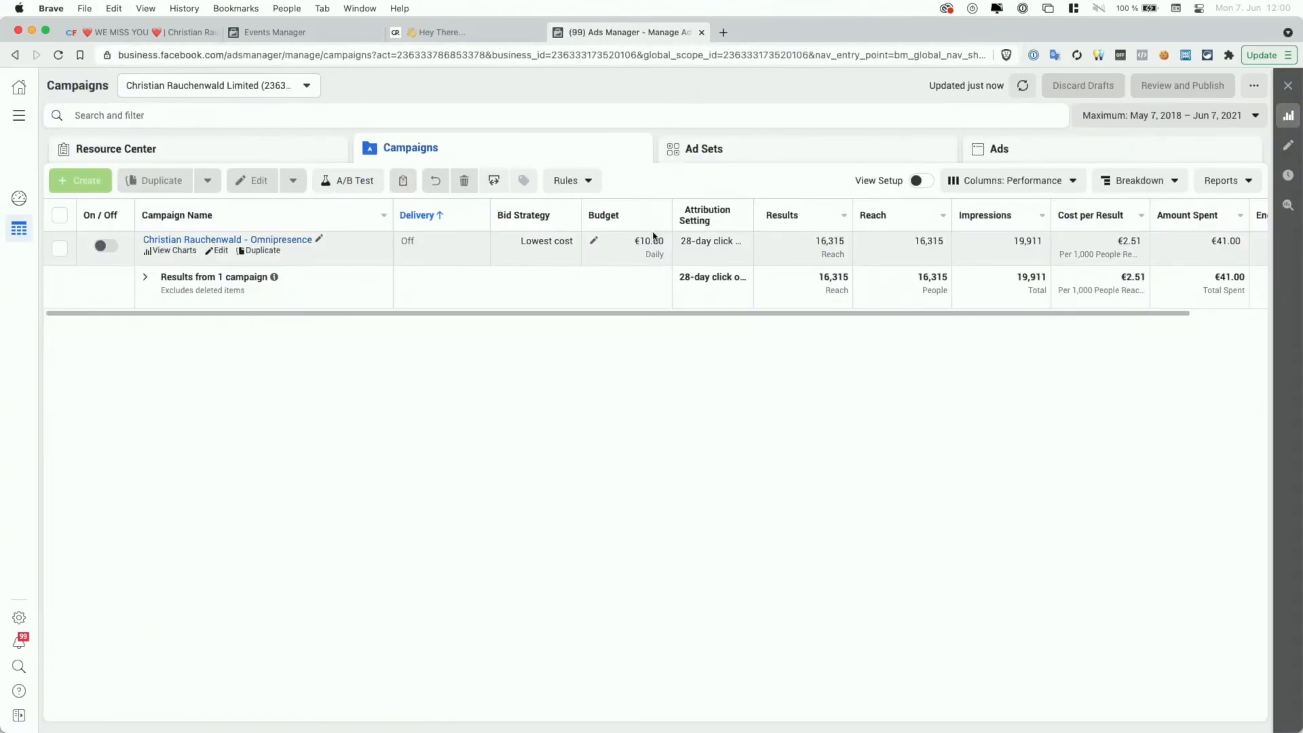
Customize the campaign table's columns, searching the metrics for "View" and including the Total of Content Views
click(1036, 183)
scroll(997, 455, down, 1)
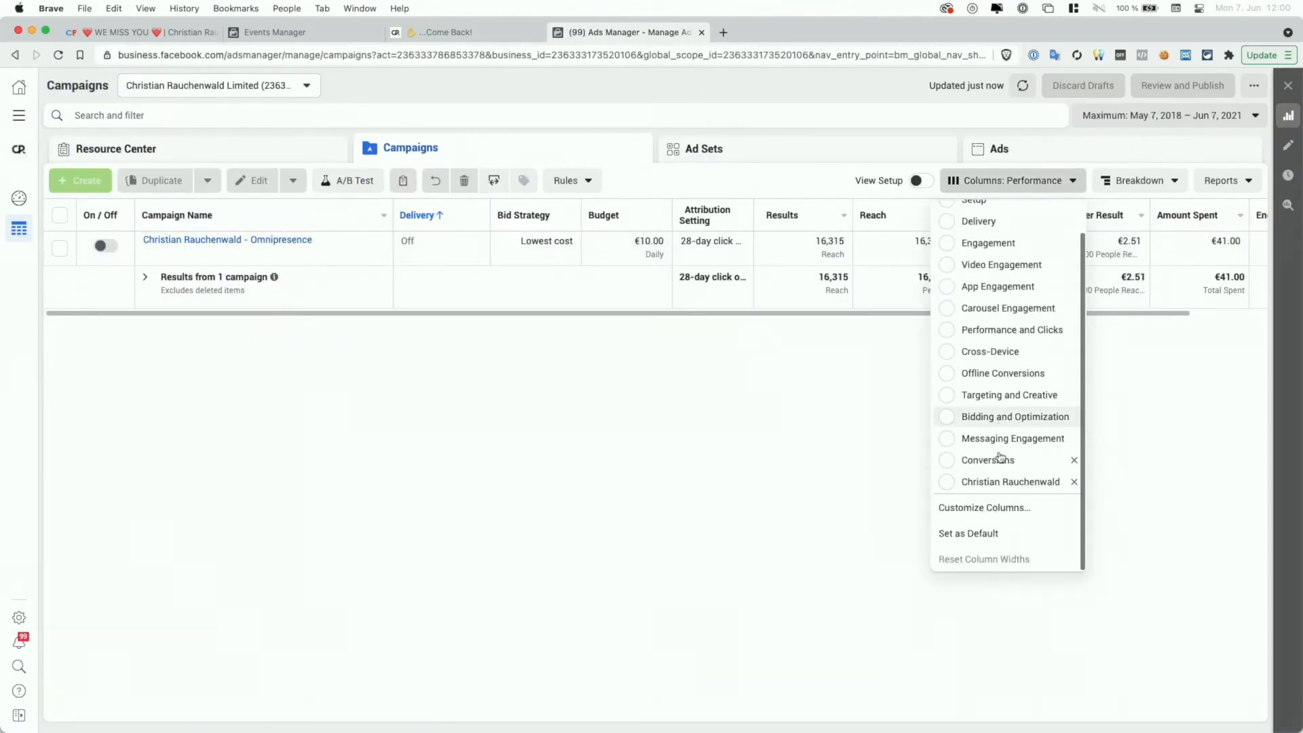
click(989, 508)
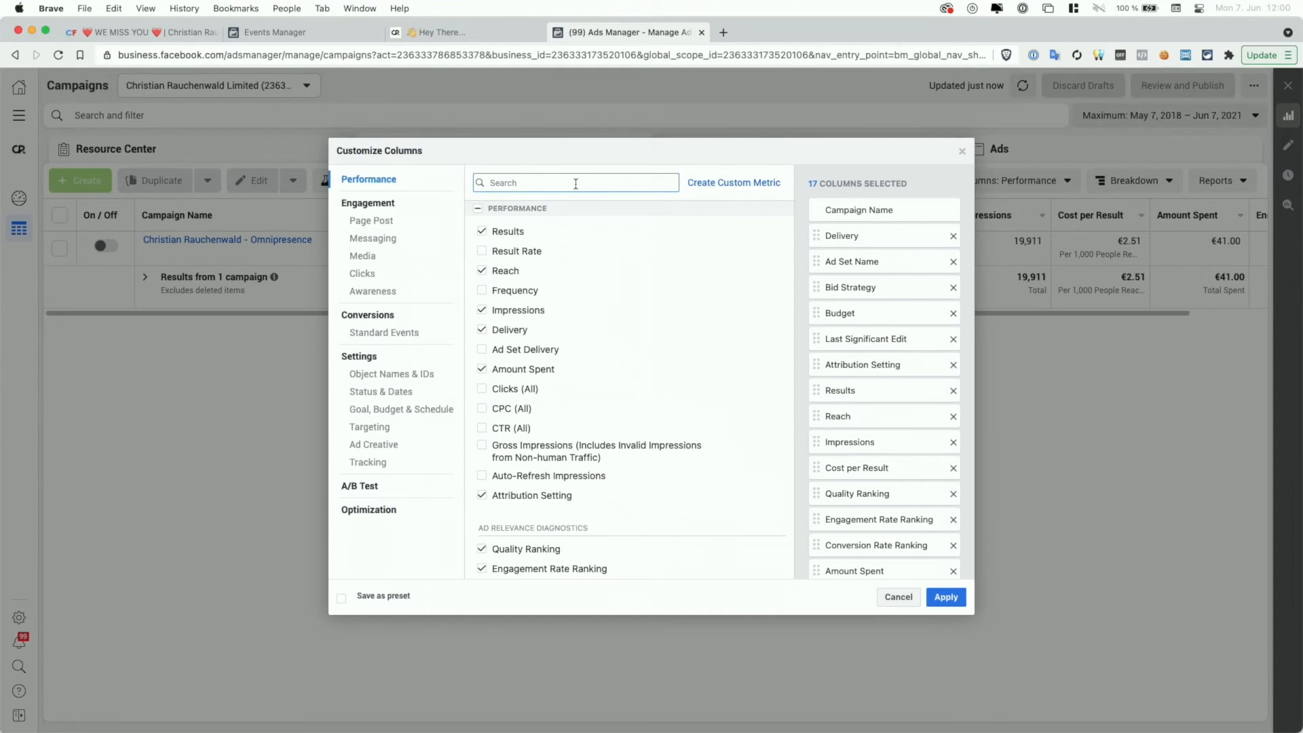
text(View)
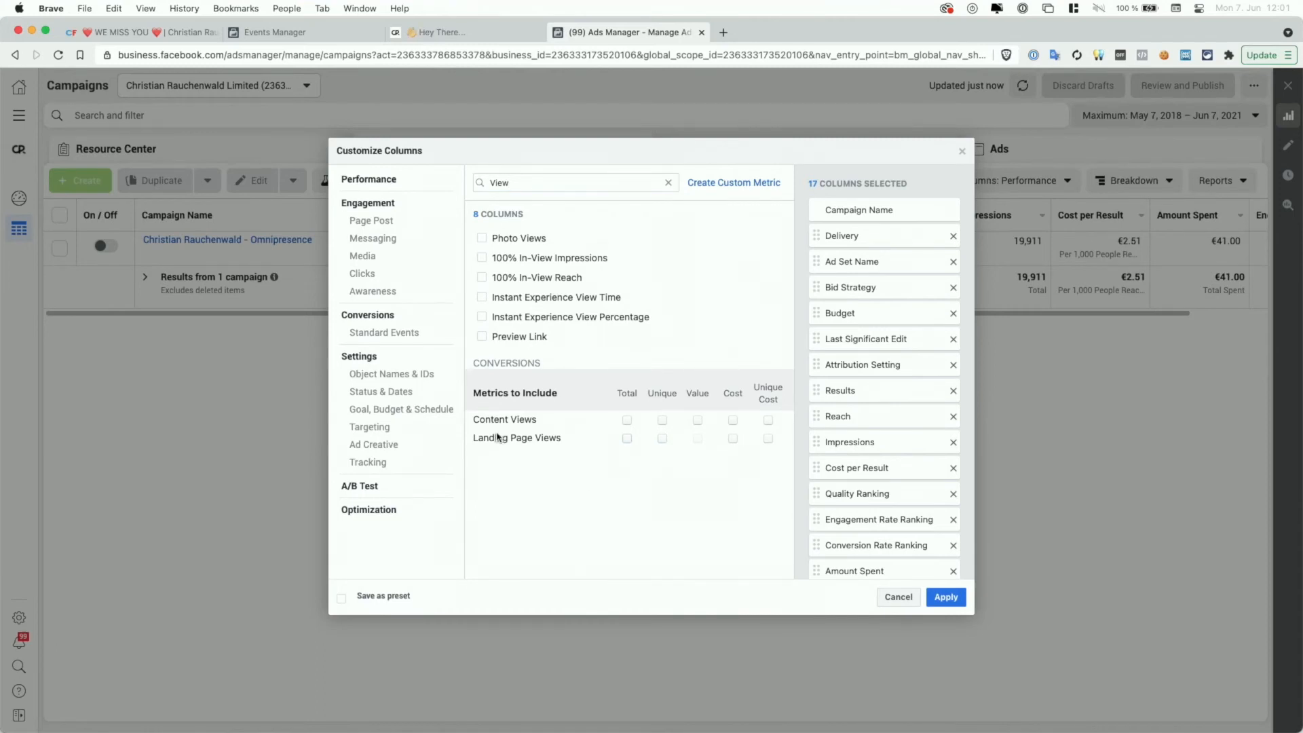
click(625, 422)
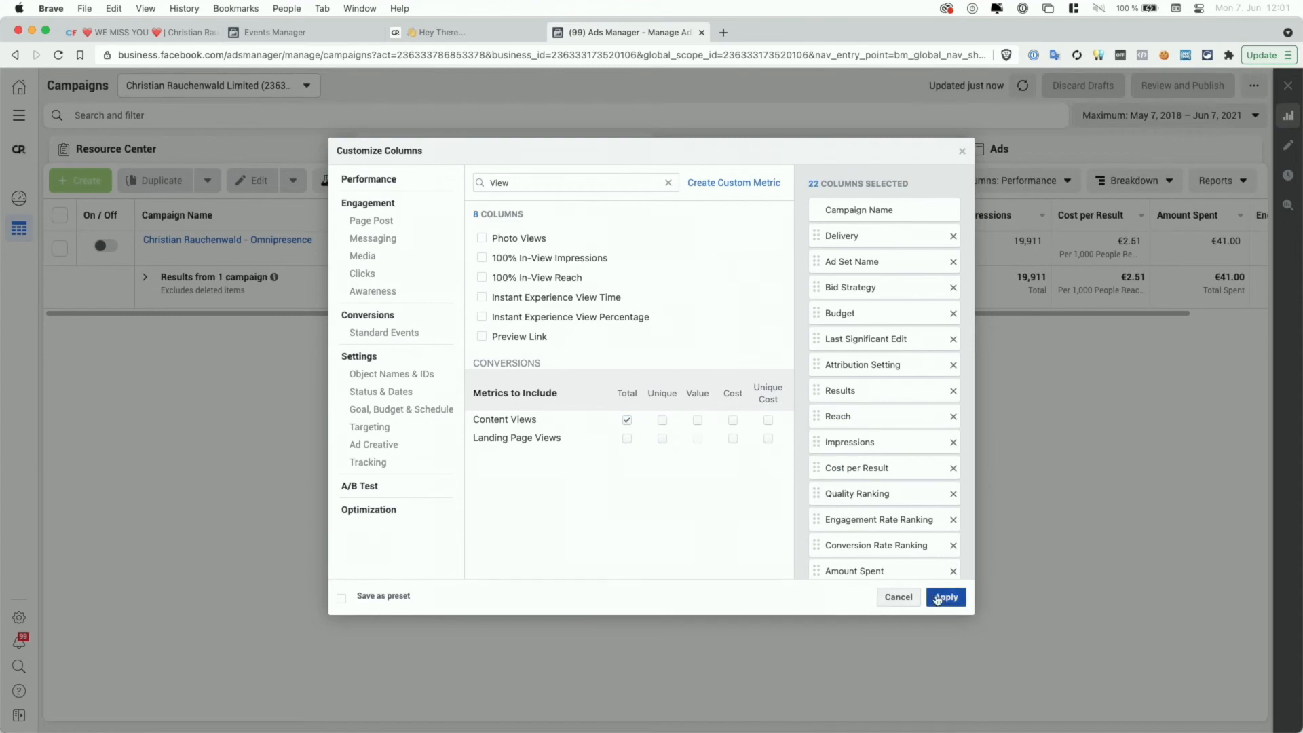